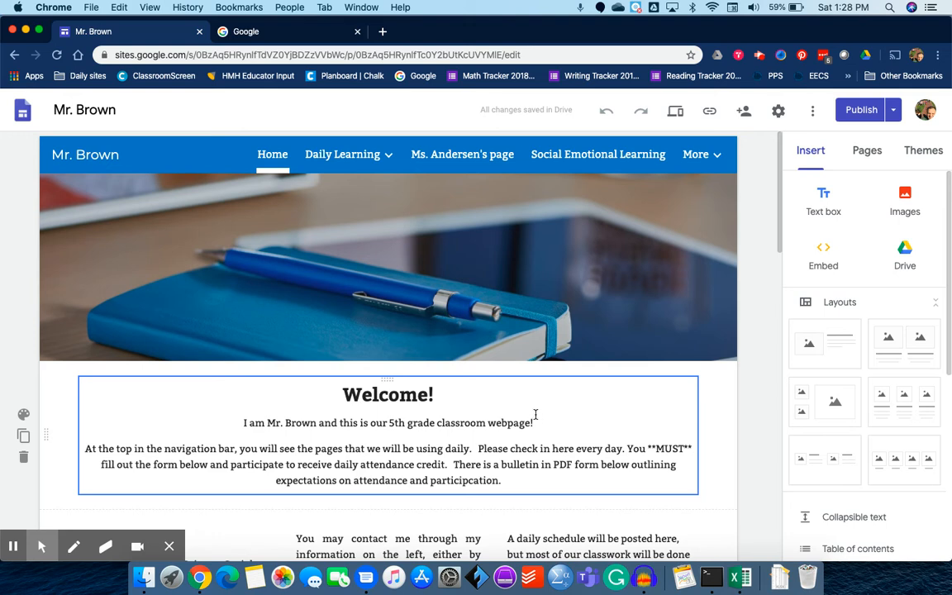
# Switch to the Google home page and open Drive from the list of Google apps
pyautogui.moveTo(521, 340)
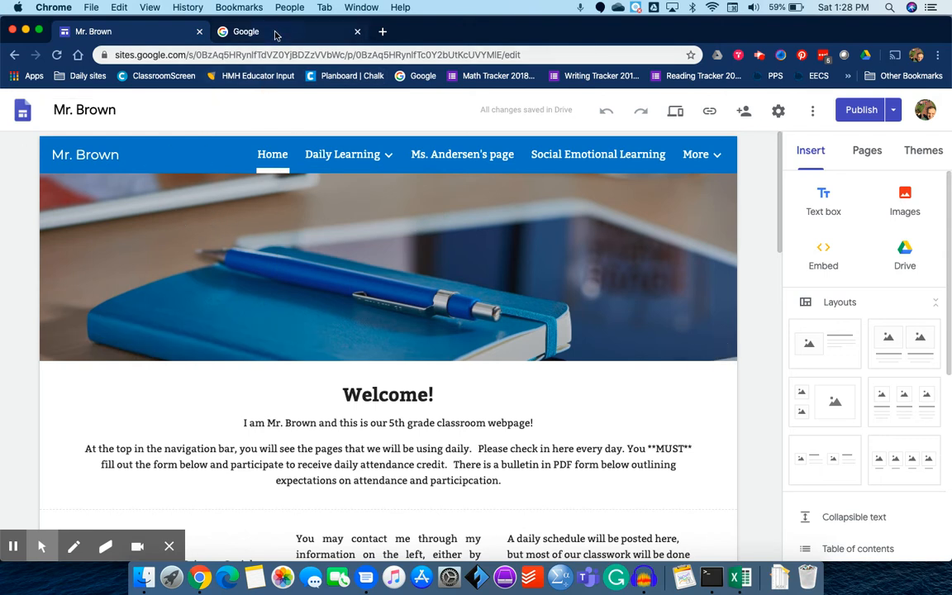
pyautogui.click(248, 32)
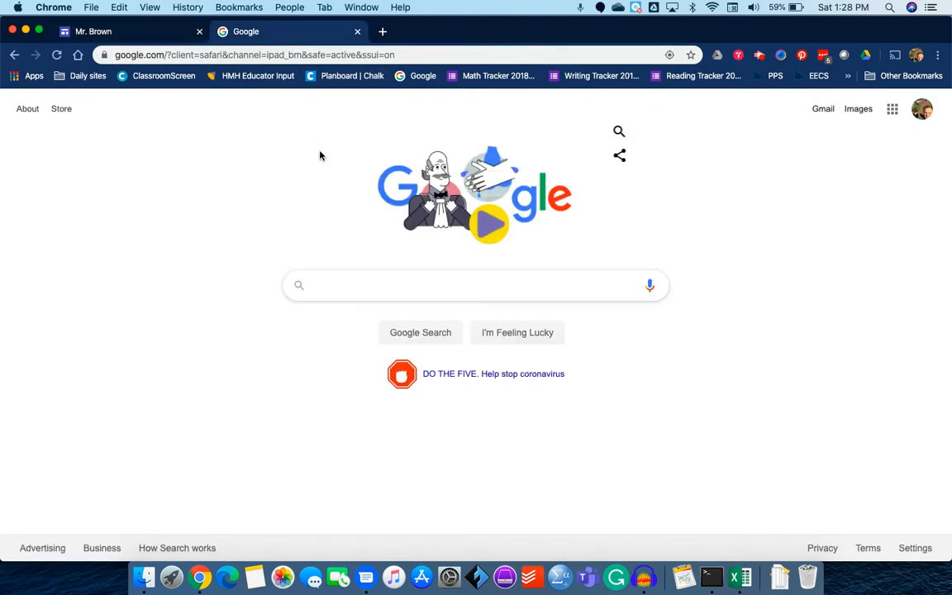
pyautogui.click(892, 110)
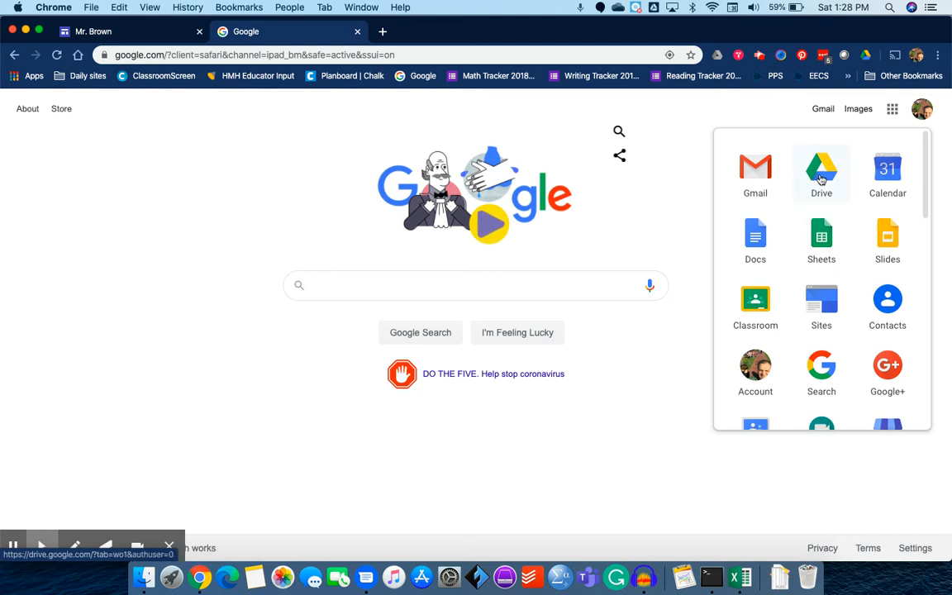
pyautogui.scroll(-1, 821, 179)
pyautogui.scroll(-6, 821, 179)
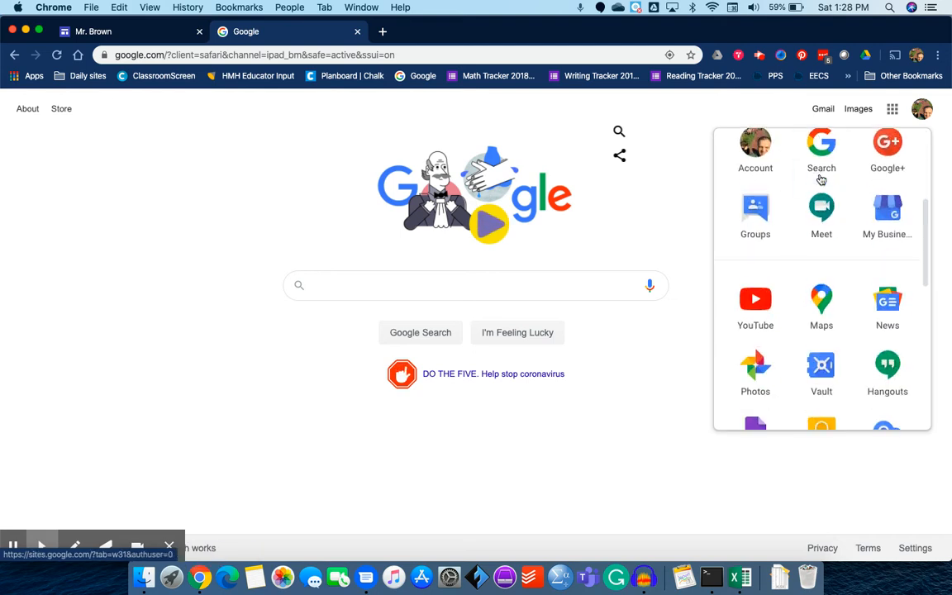
pyautogui.scroll(-5, 822, 179)
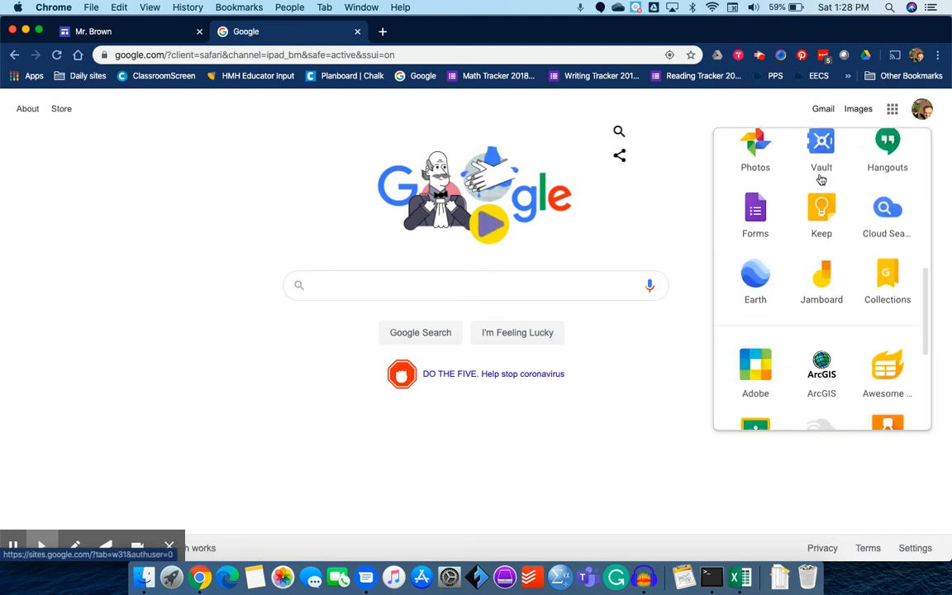
pyautogui.scroll(-1, 821, 180)
pyautogui.scroll(10, 822, 179)
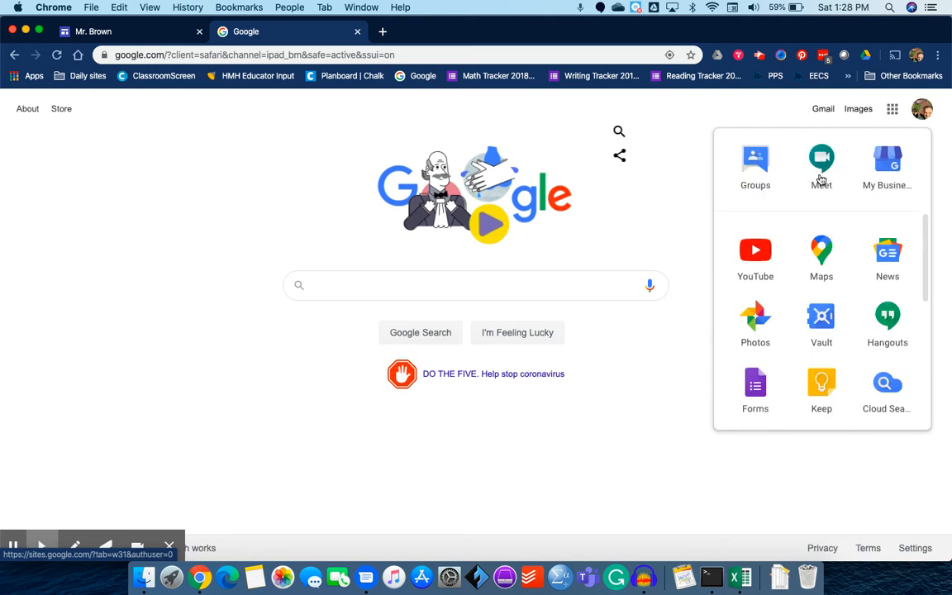
pyautogui.scroll(2, 822, 179)
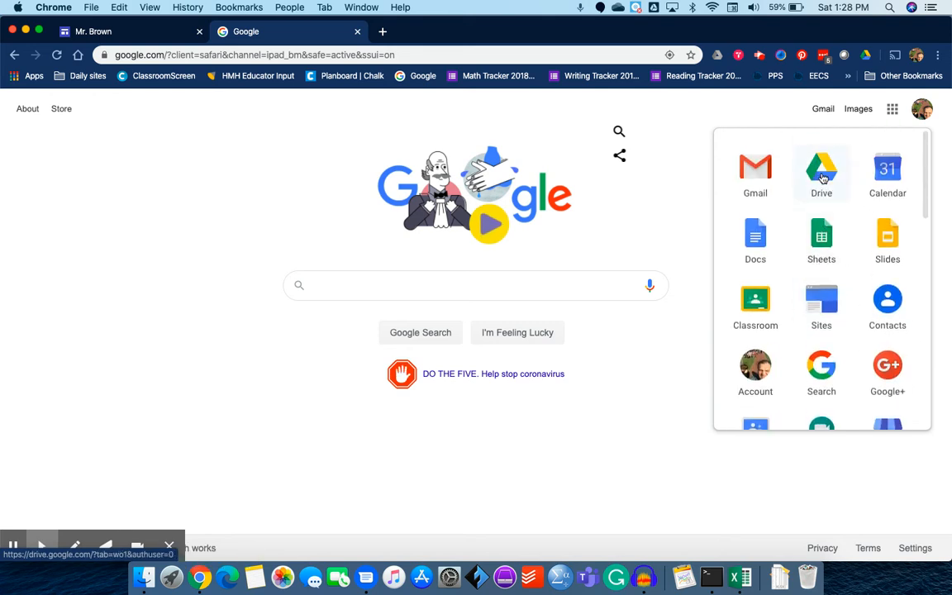
pyautogui.click(823, 179)
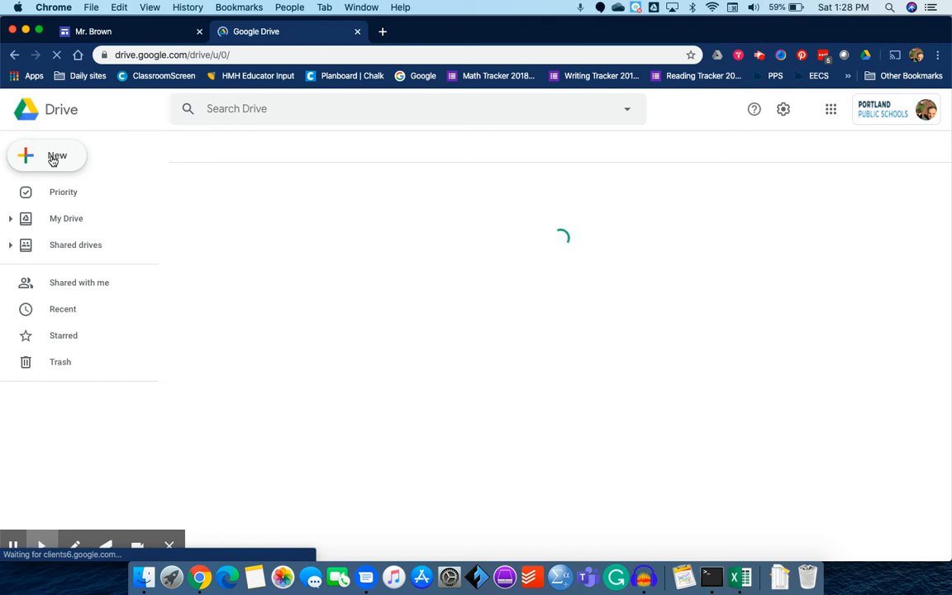
# Create a new blank Google Form in My Drive
pyautogui.click(52, 159)
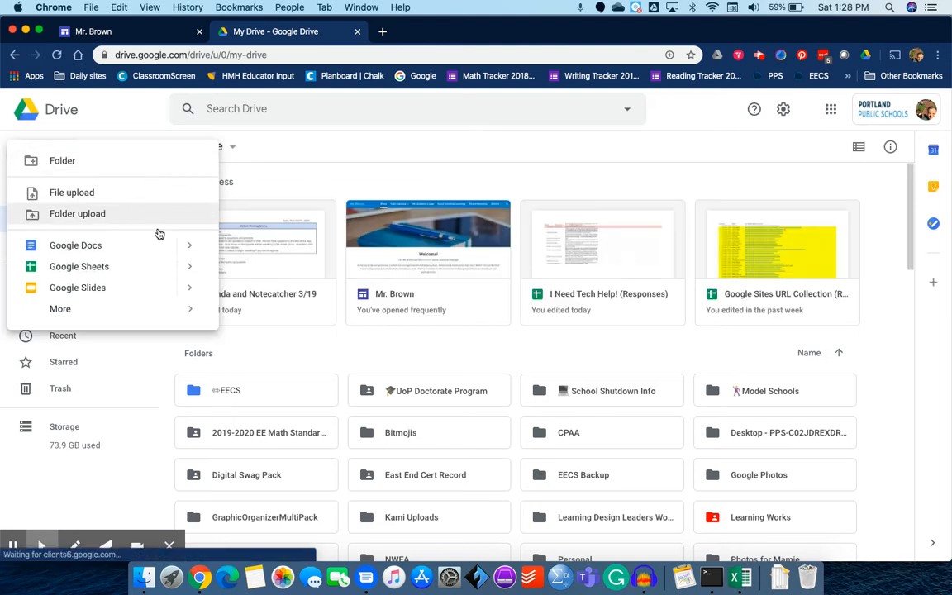
pyautogui.click(75, 311)
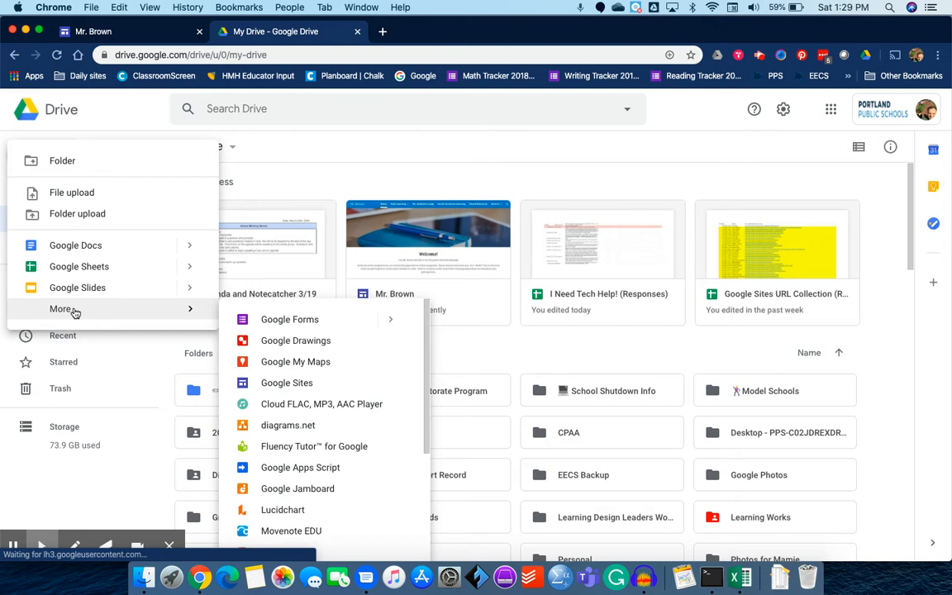
pyautogui.click(266, 319)
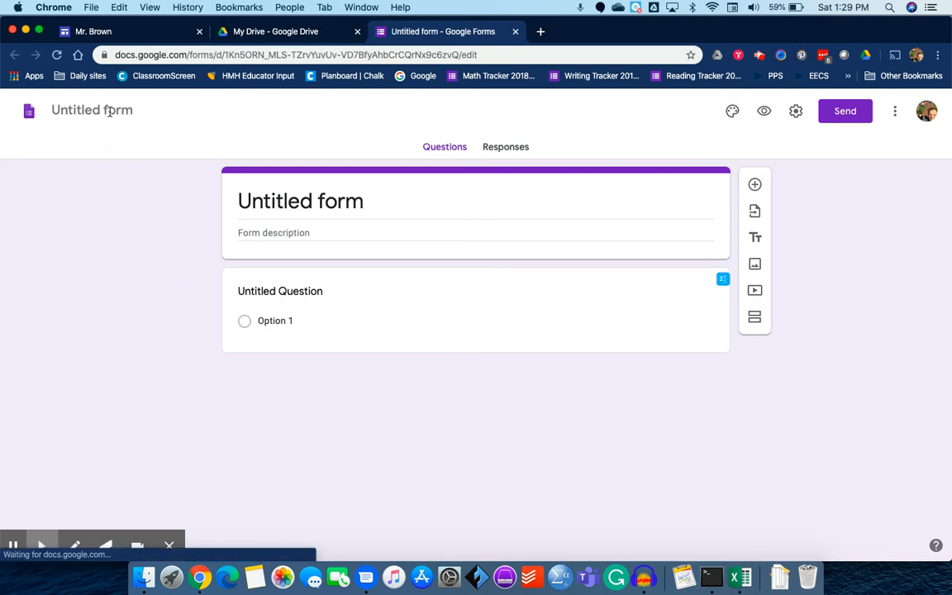
pyautogui.click(109, 110)
pyautogui.press('Tab')
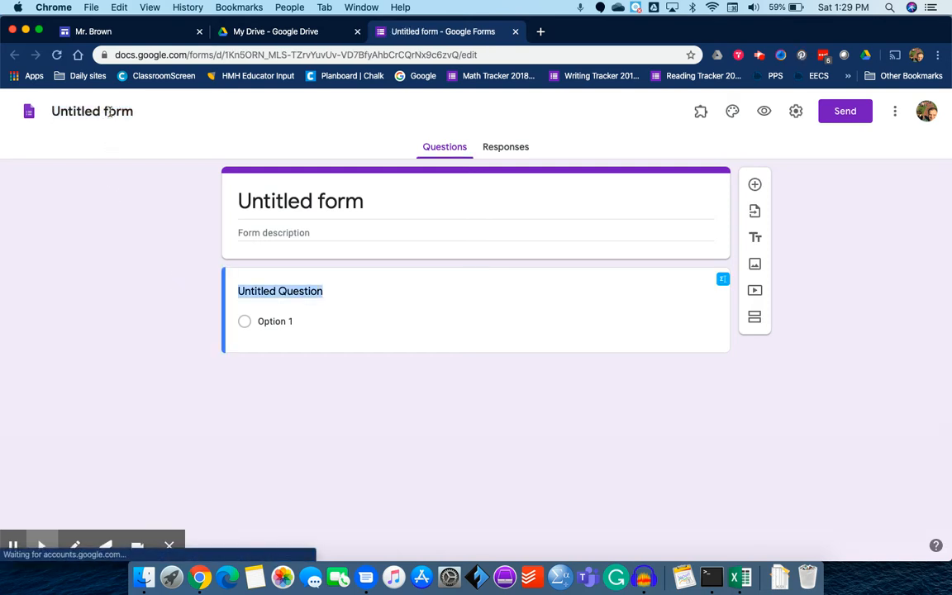
pyautogui.write('DAIL')
pyautogui.press('BackSpace')
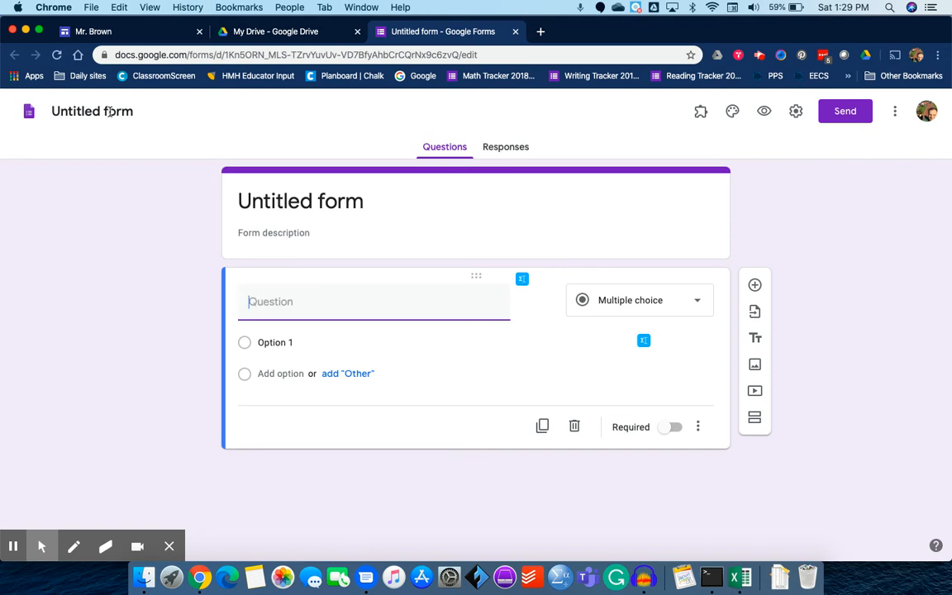
# Rename the untitled form file as "Daily Attendance"
pyautogui.click(88, 111)
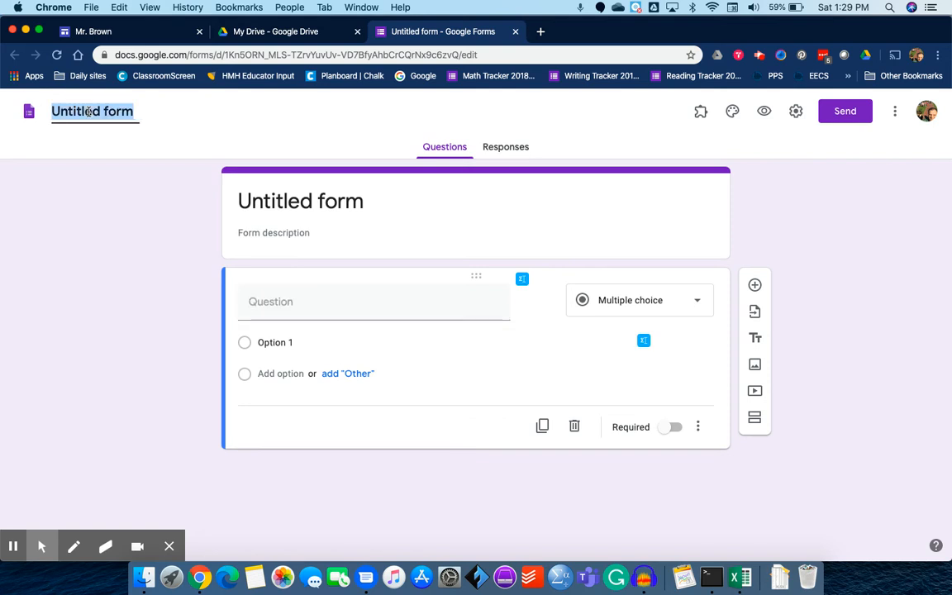
pyautogui.write('DAILY')
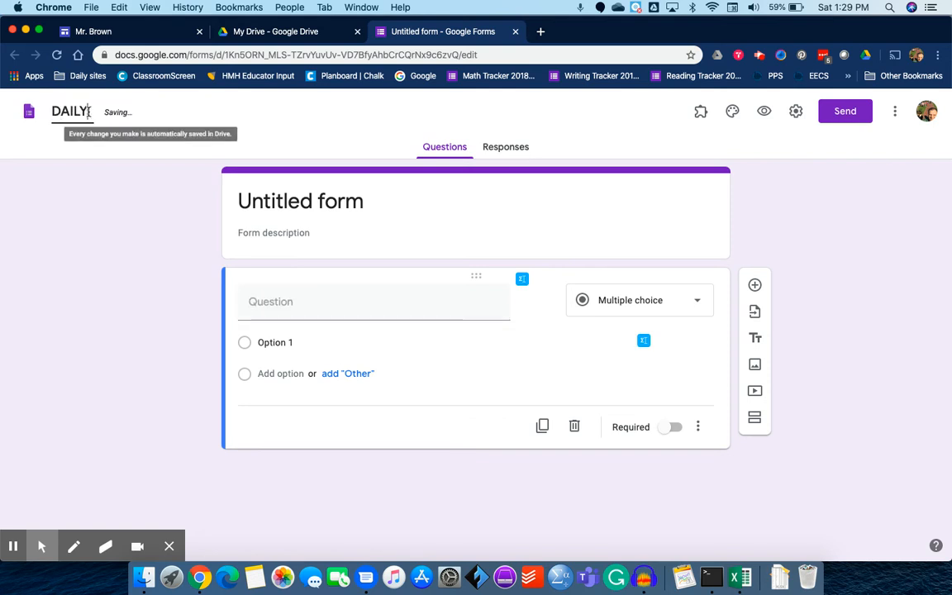
pyautogui.press('BackSpace')
pyautogui.press('BackSpace')
pyautogui.press('BackSpace')
pyautogui.press('BackSpace')
pyautogui.write('aily')
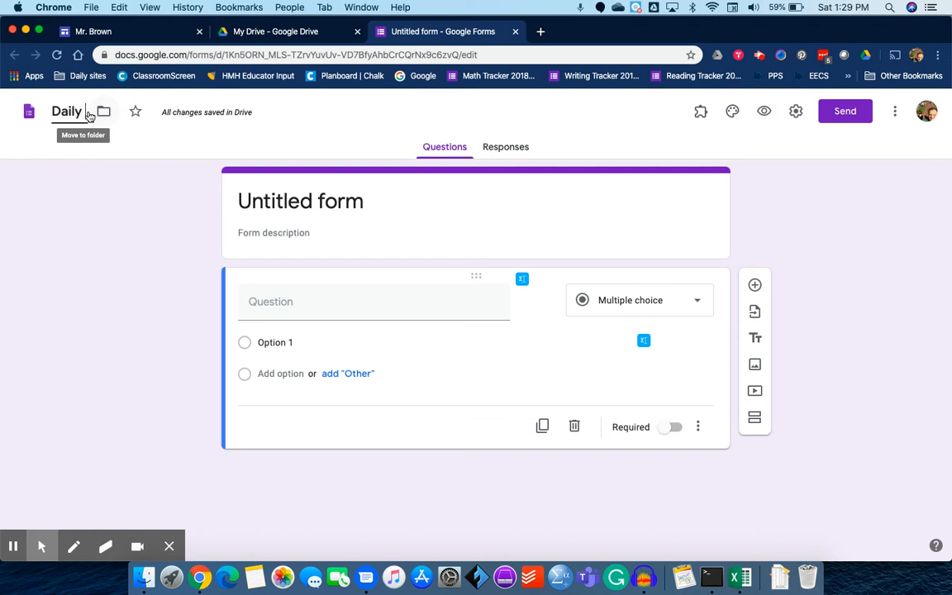
pyautogui.write(' Attend')
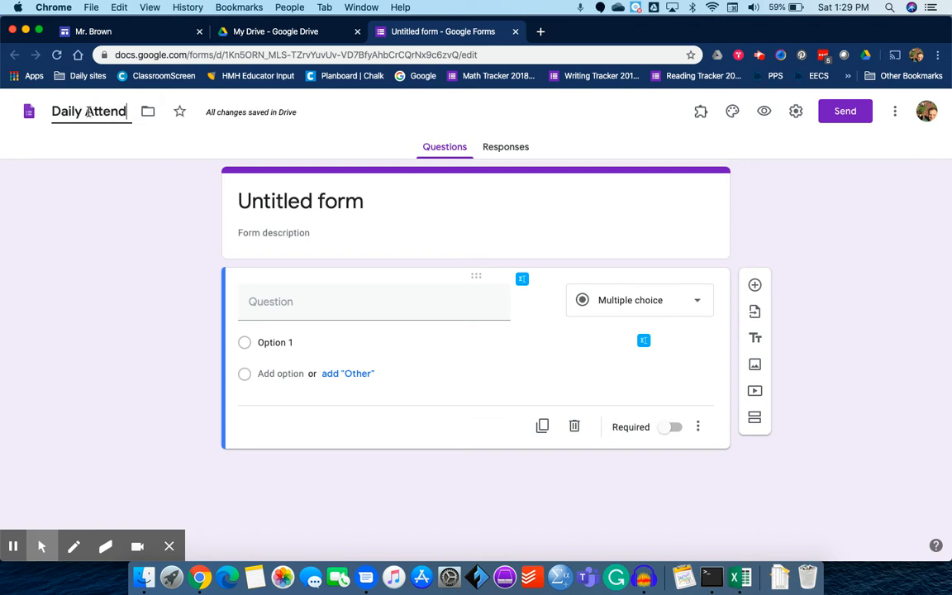
pyautogui.write('ance')
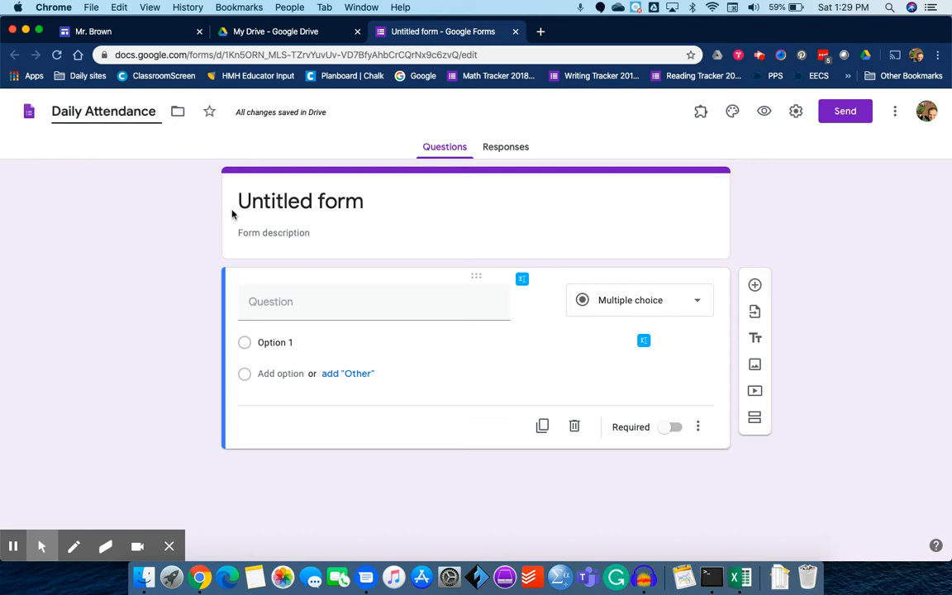
# Set the form title to Daily Attendance and the description to "Pleae fill this form out daily to be counted for attendance by 4:00PM"
pyautogui.click(275, 203)
pyautogui.click(274, 232)
pyautogui.write('Pleae fill this for')
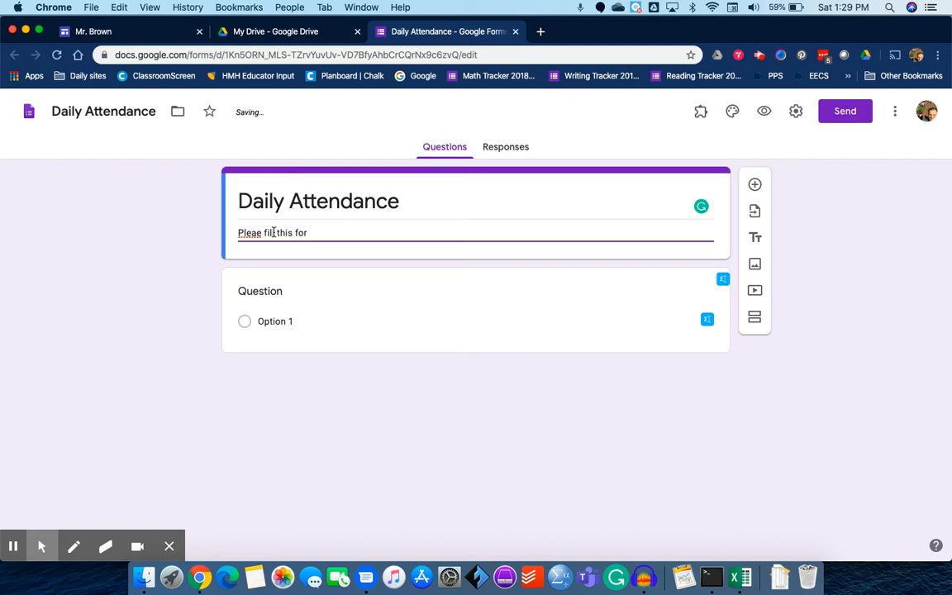
pyautogui.write('daily to be counted for attendance by 4:00PM')
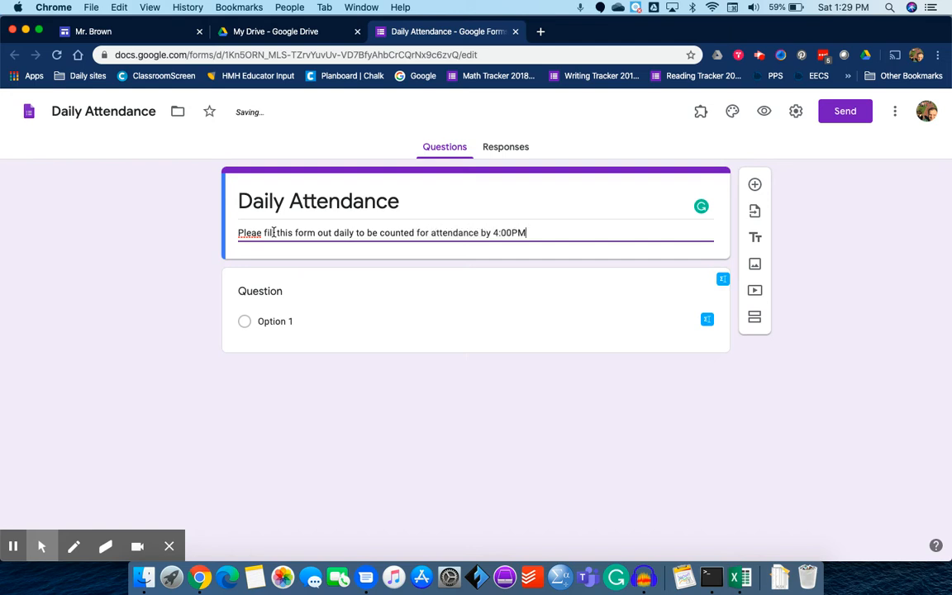
# Set up the first question as "Name" with a short answer response and make it required
pyautogui.click(260, 293)
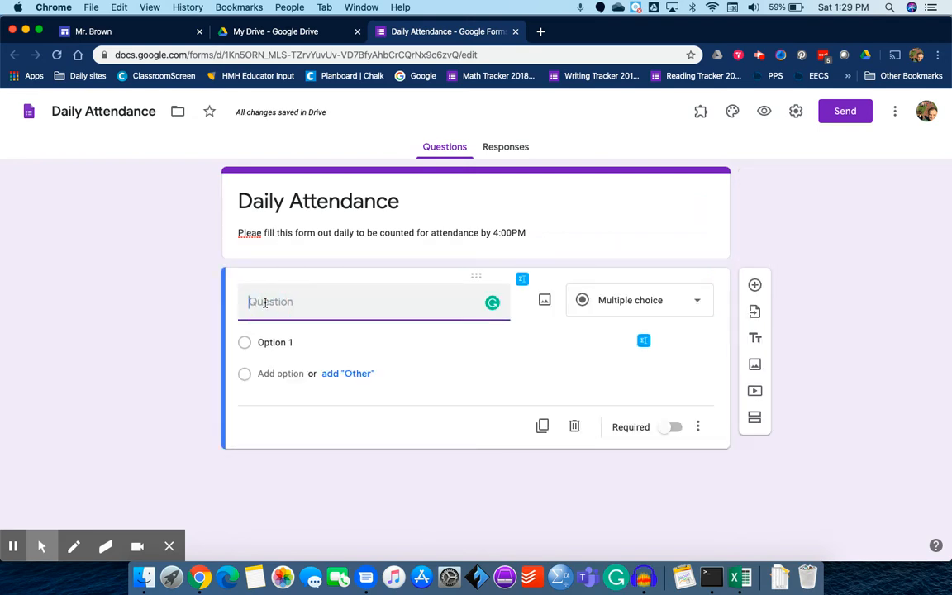
pyautogui.write('Name')
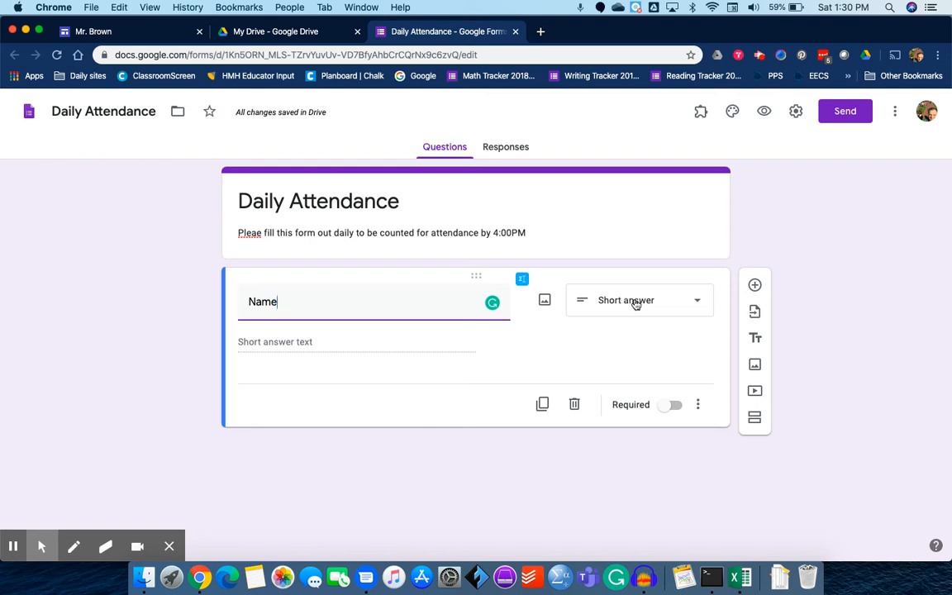
pyautogui.click(659, 303)
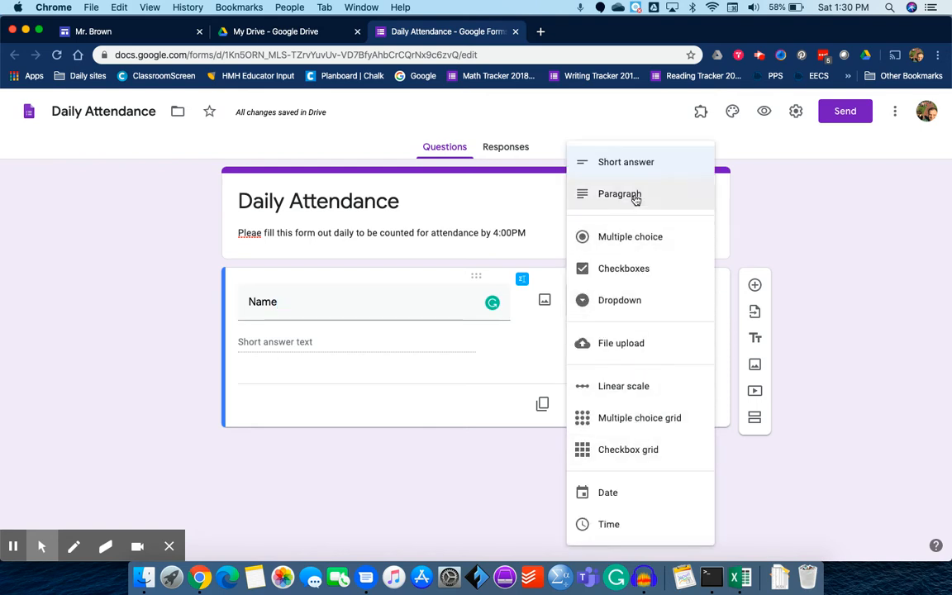
pyautogui.click(636, 166)
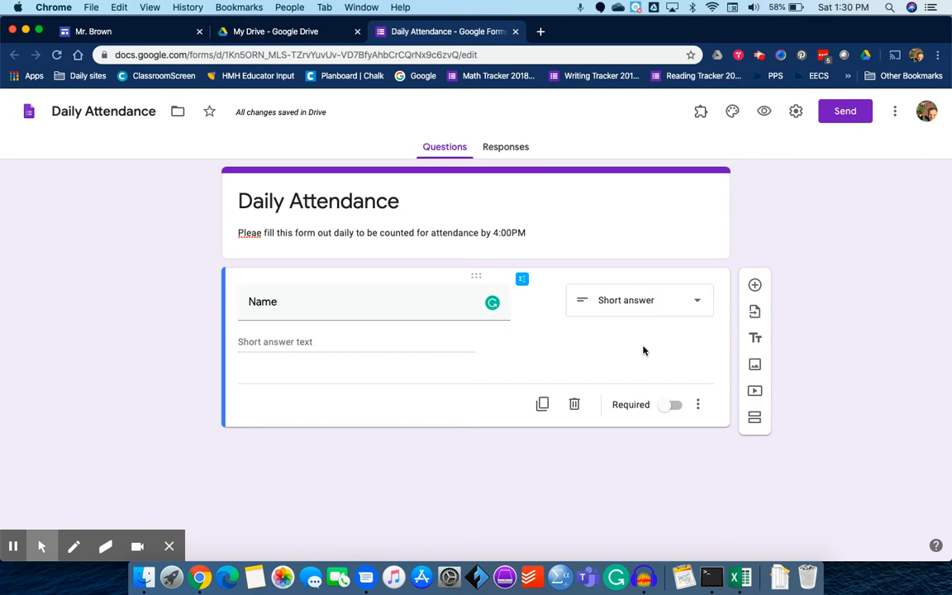
pyautogui.click(670, 406)
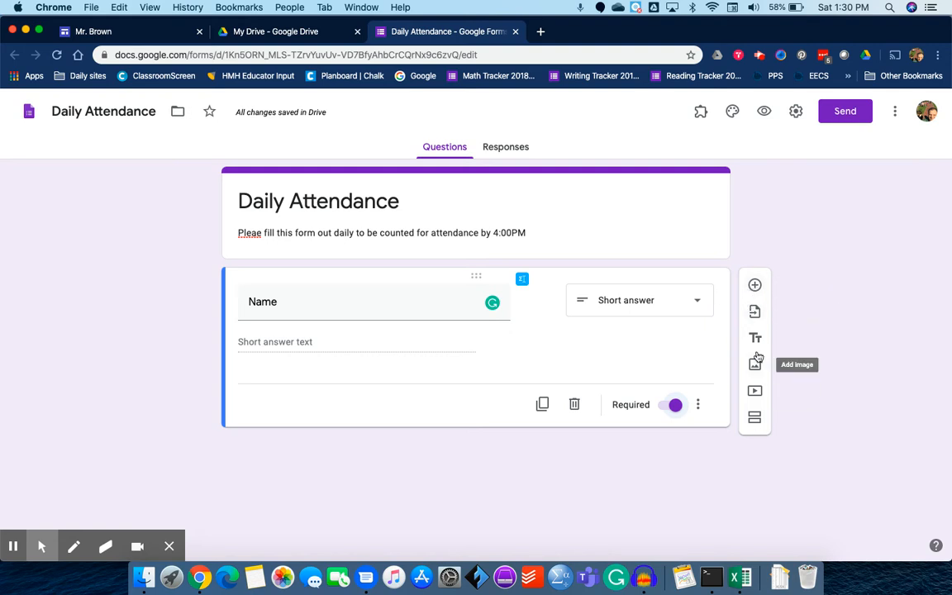
# Add a second question, "What is something that you learned yesterday?", with a paragraph answer and make it required
pyautogui.click(754, 285)
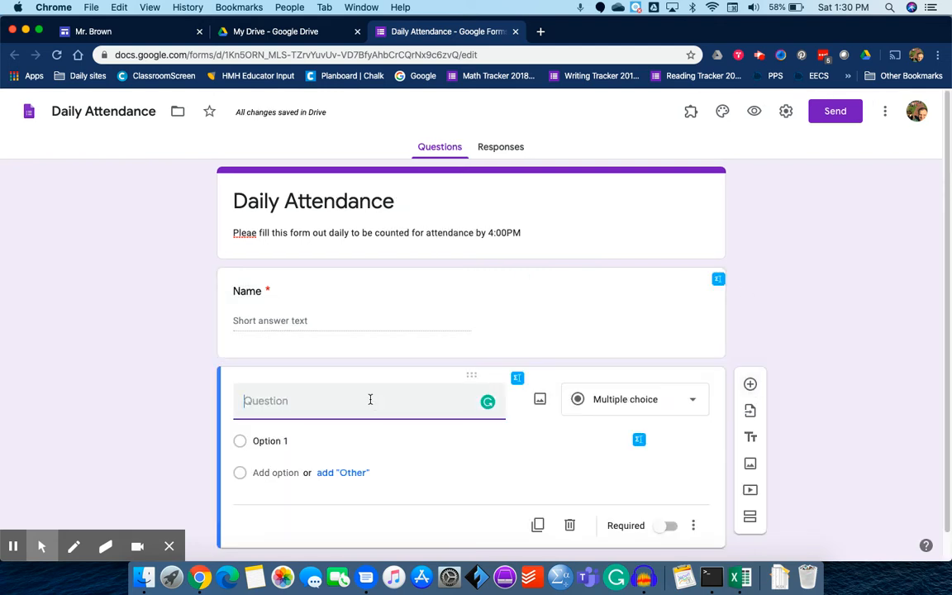
pyautogui.write('Wh')
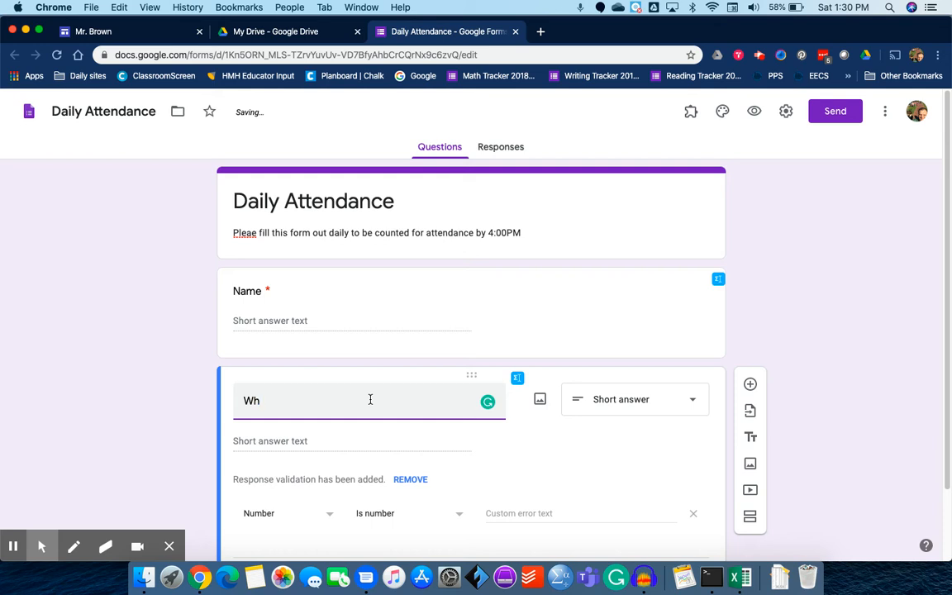
pyautogui.write('at ')
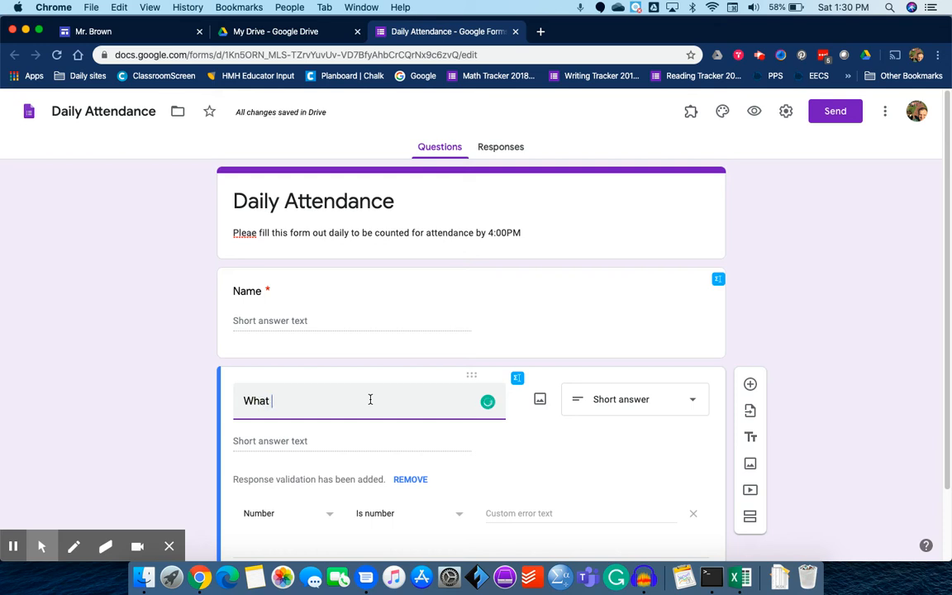
pyautogui.write('is')
pyautogui.press('BackSpace')
pyautogui.press('BackSpace')
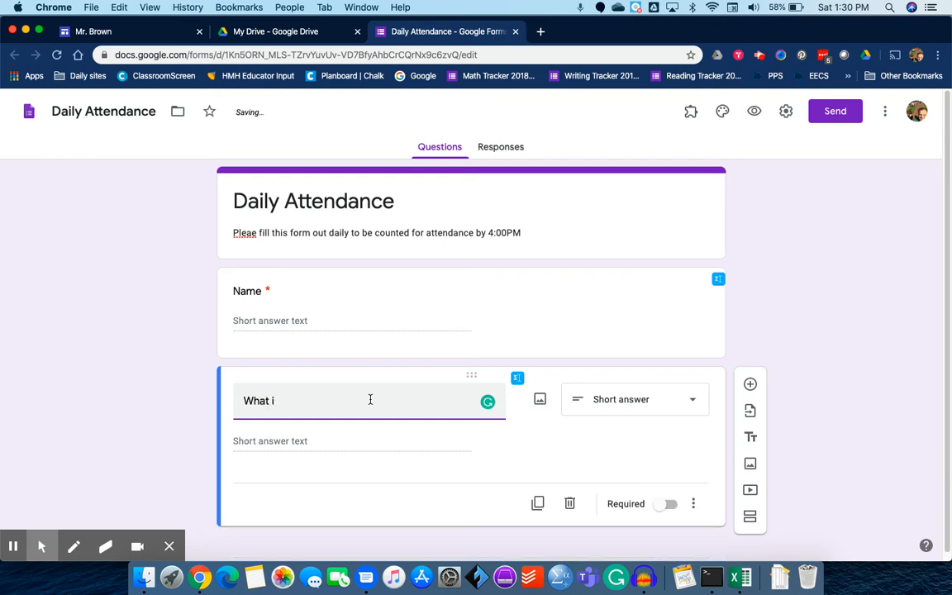
pyautogui.write('s something that you l')
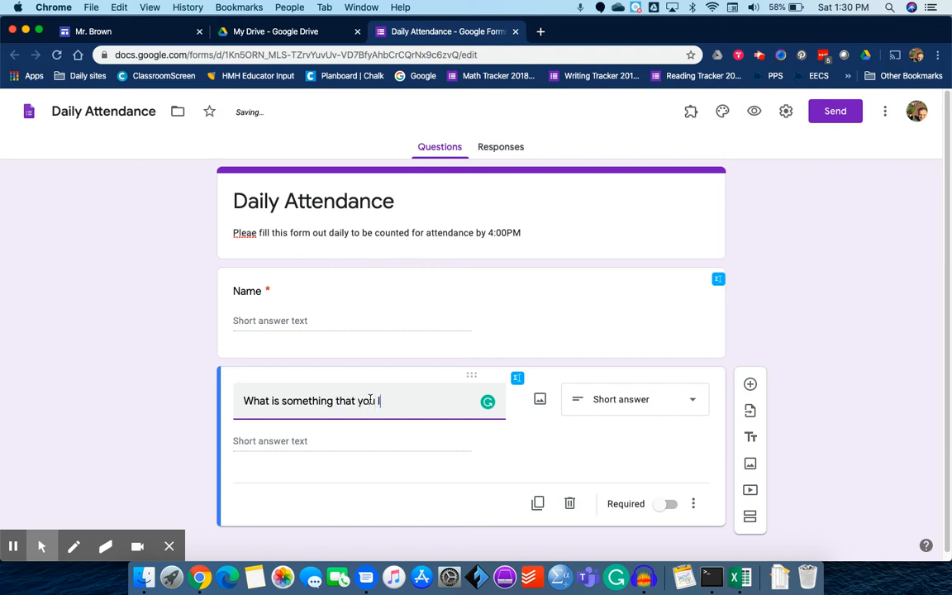
pyautogui.write('earned')
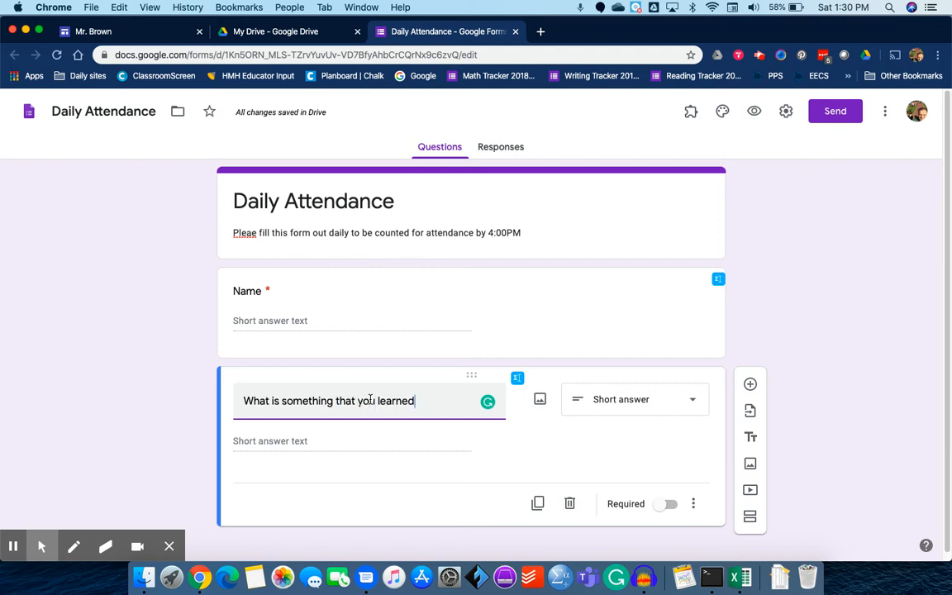
pyautogui.write(' yesterday?')
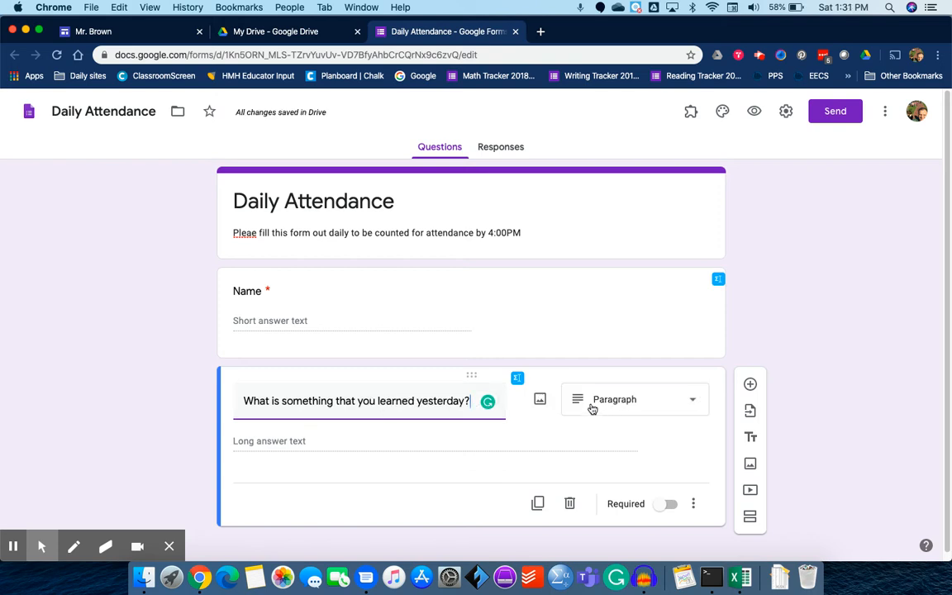
pyautogui.click(664, 506)
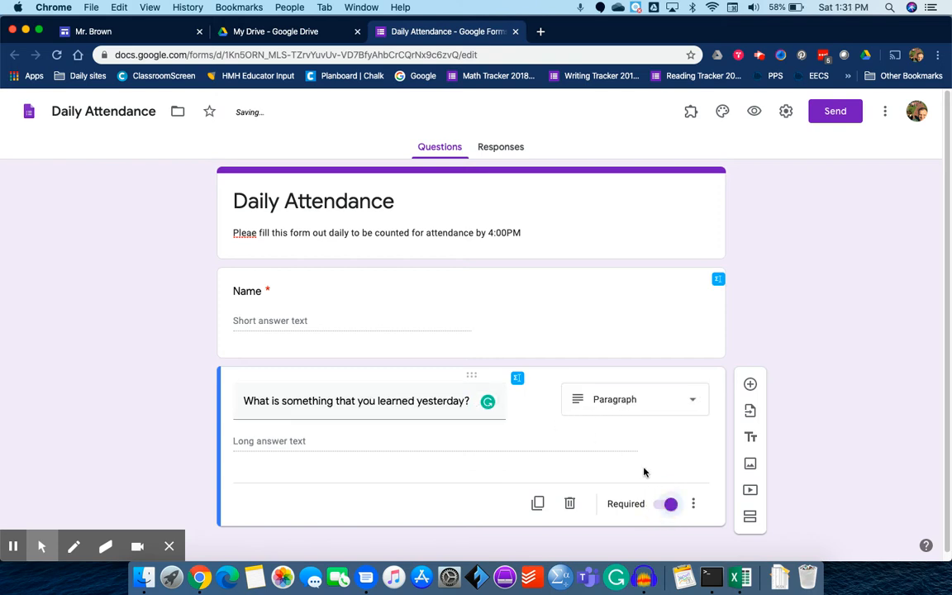
# Add a required third question, "What is one question you have from yesterday that you need help with?", with a paragraph answer
pyautogui.scroll(-1, 644, 461)
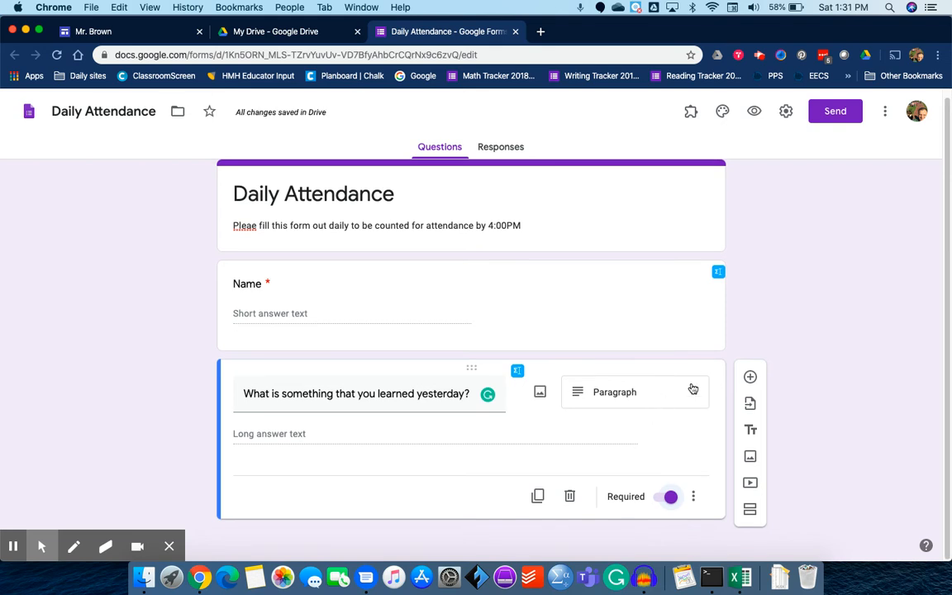
pyautogui.click(751, 378)
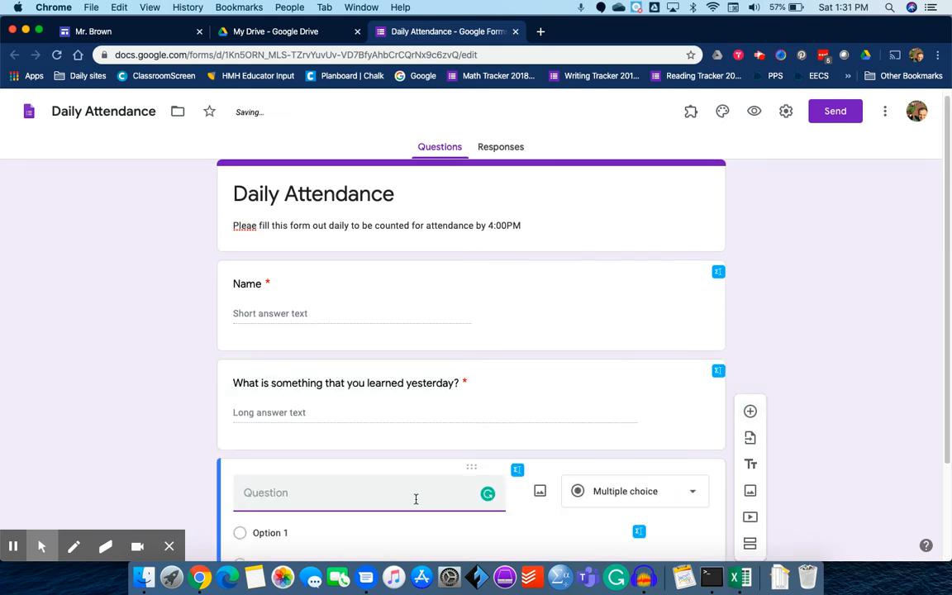
pyautogui.write('What areis')
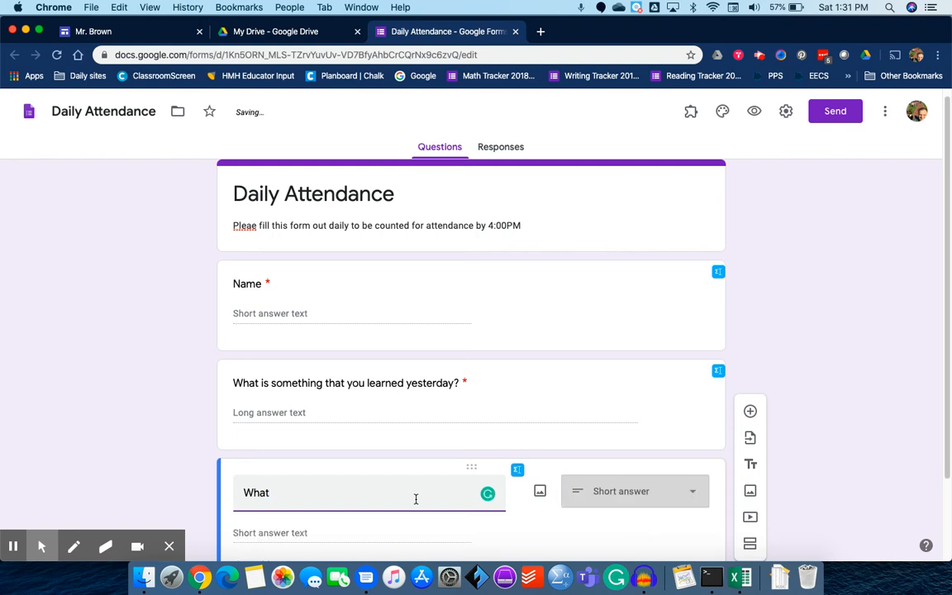
pyautogui.write(' one question you have')
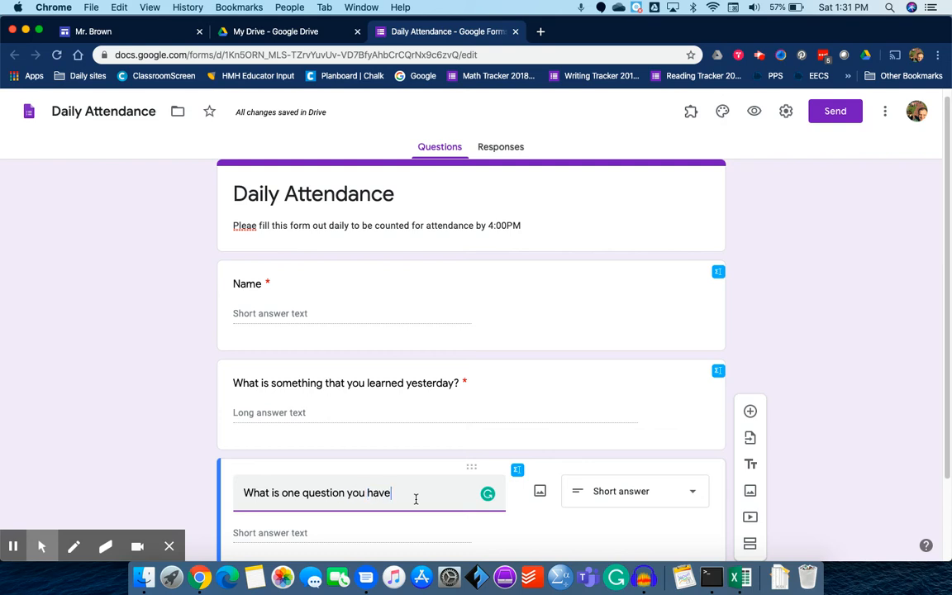
pyautogui.write(' from yesterday that ')
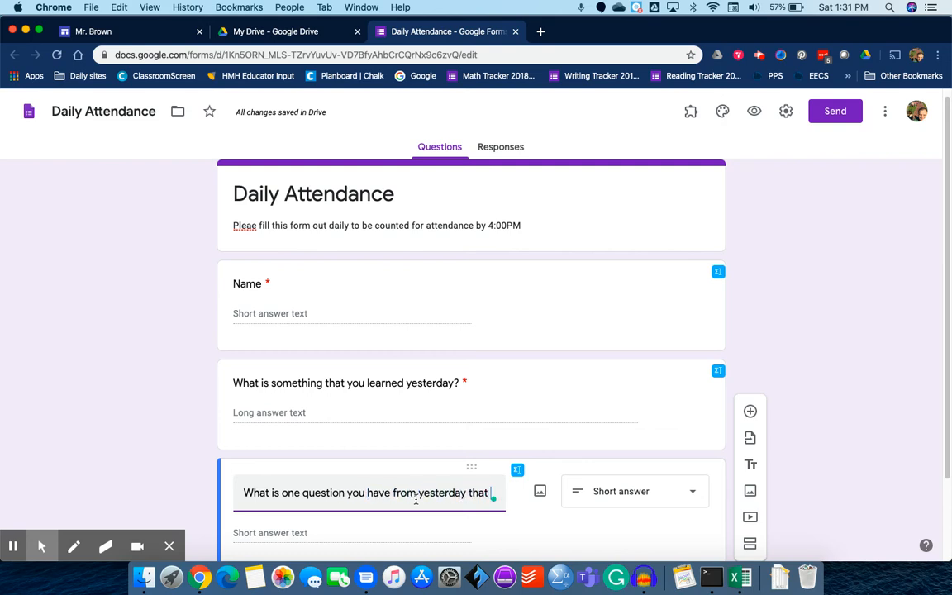
pyautogui.write('you need help with?')
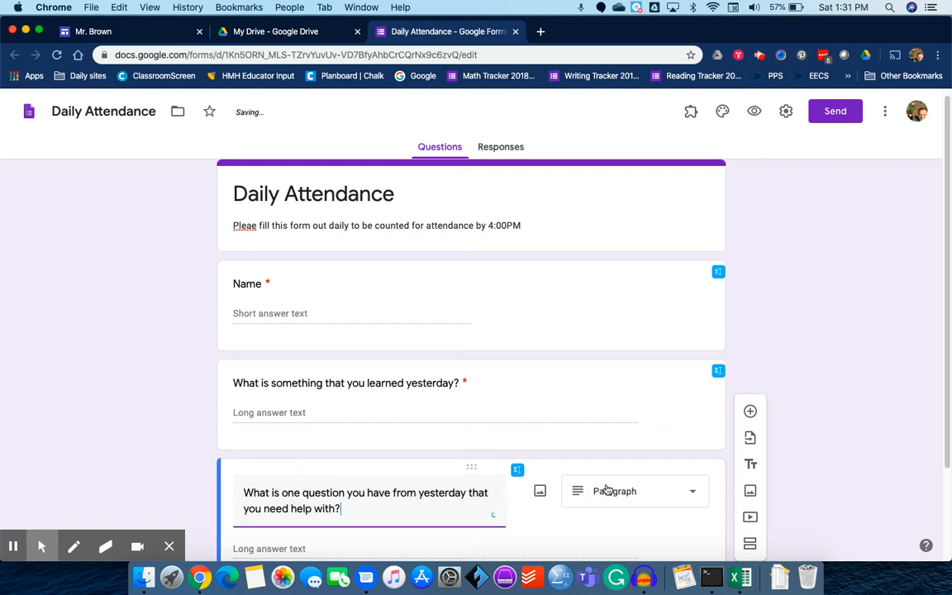
pyautogui.scroll(-1, 576, 443)
pyautogui.scroll(-3, 576, 443)
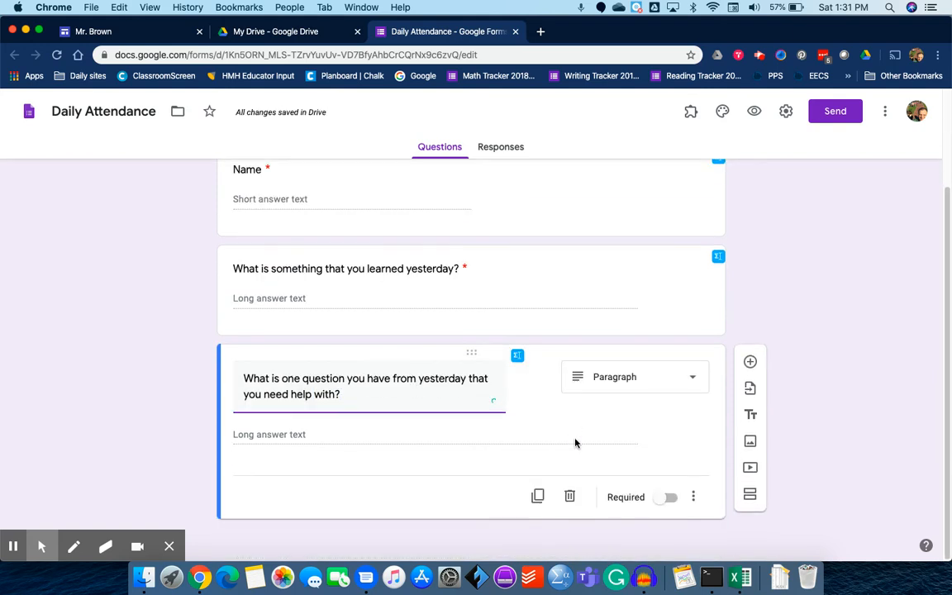
pyautogui.click(670, 499)
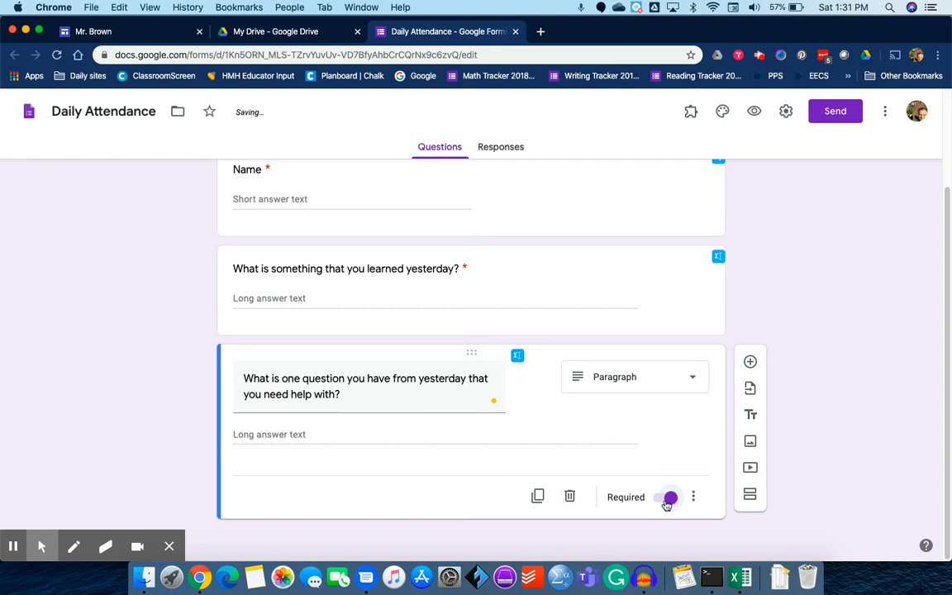
pyautogui.click(646, 291)
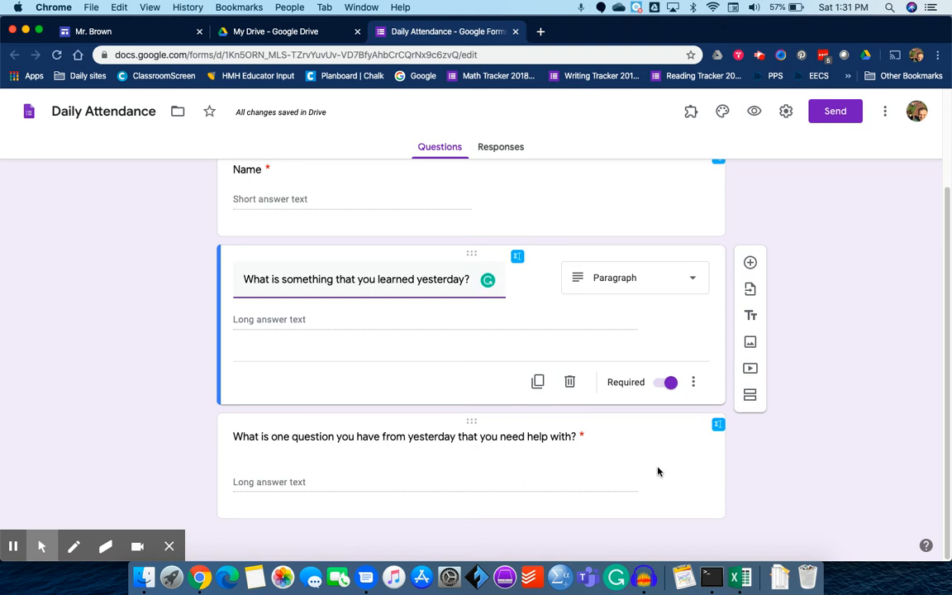
# Set the form's header image to the open book with heart-shaped pages from the Work and School themes
pyautogui.scroll(3, 655, 447)
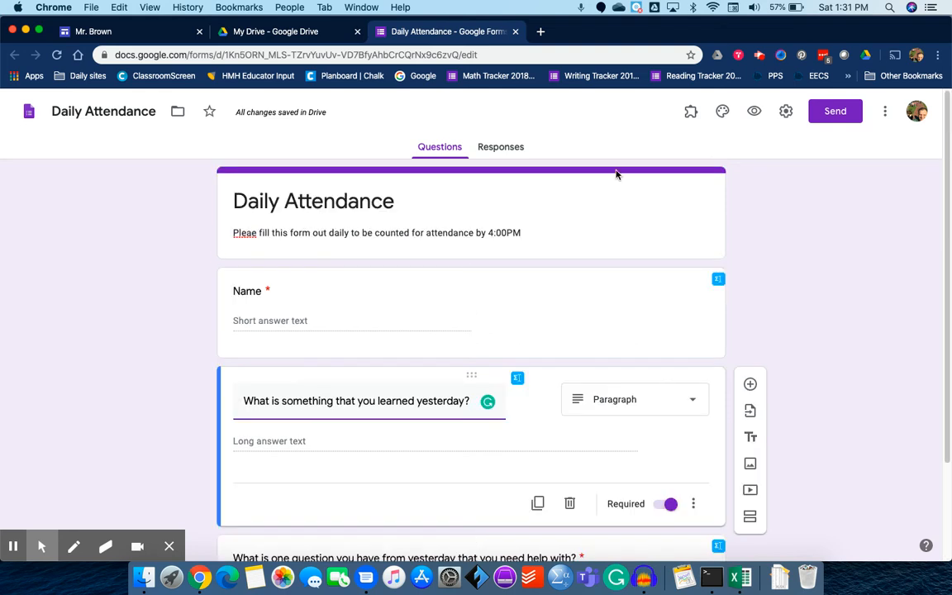
pyautogui.click(722, 111)
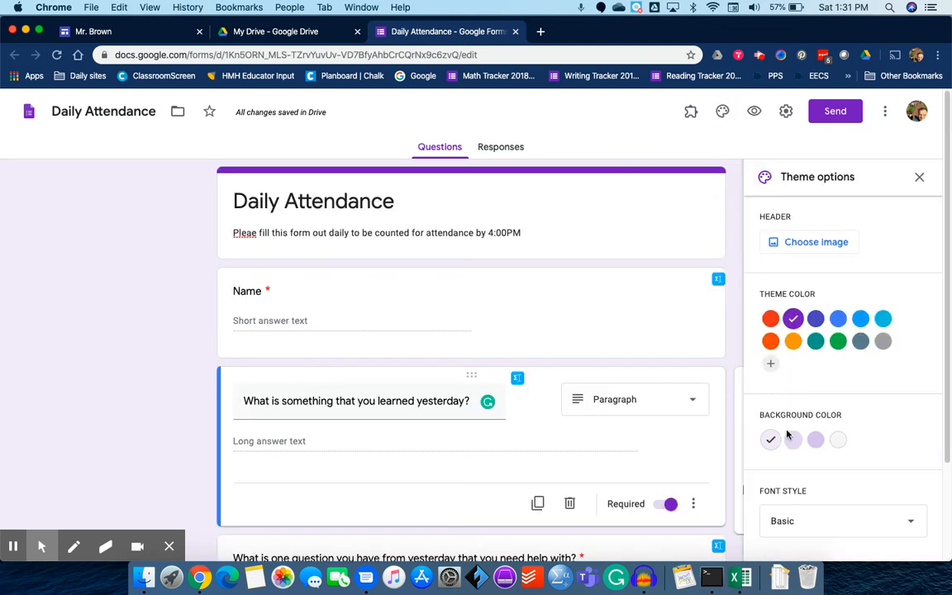
pyautogui.click(801, 243)
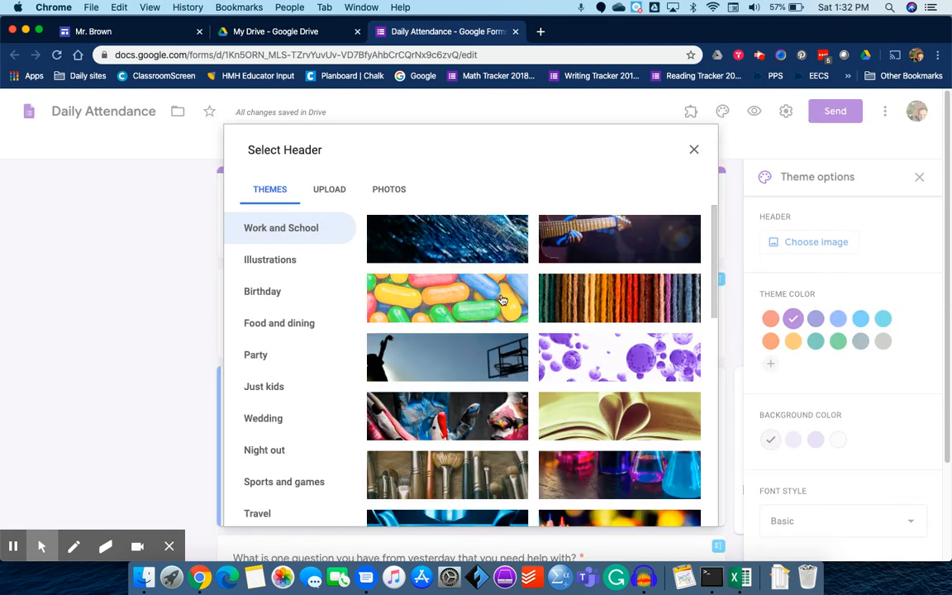
pyautogui.scroll(-2, 475, 362)
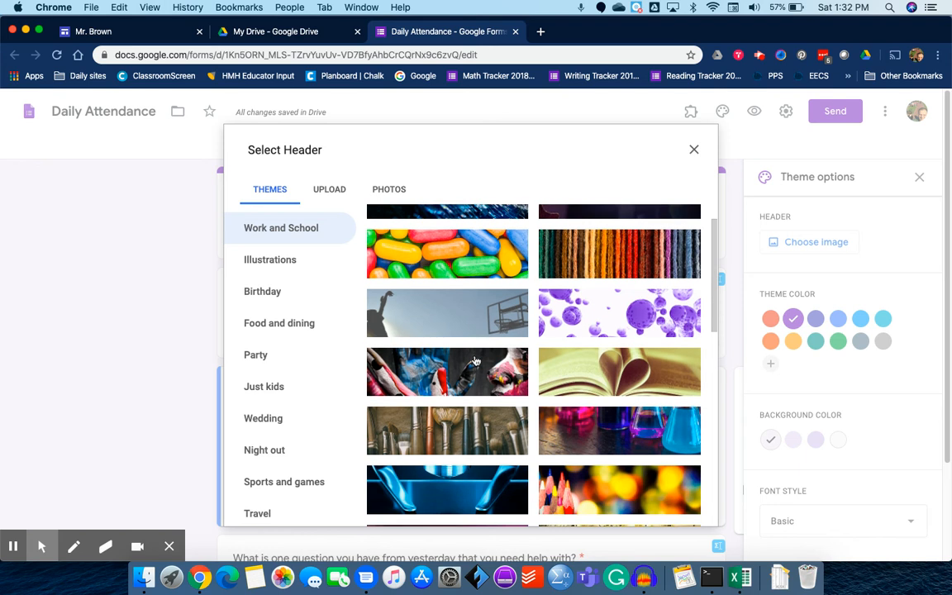
pyautogui.click(617, 361)
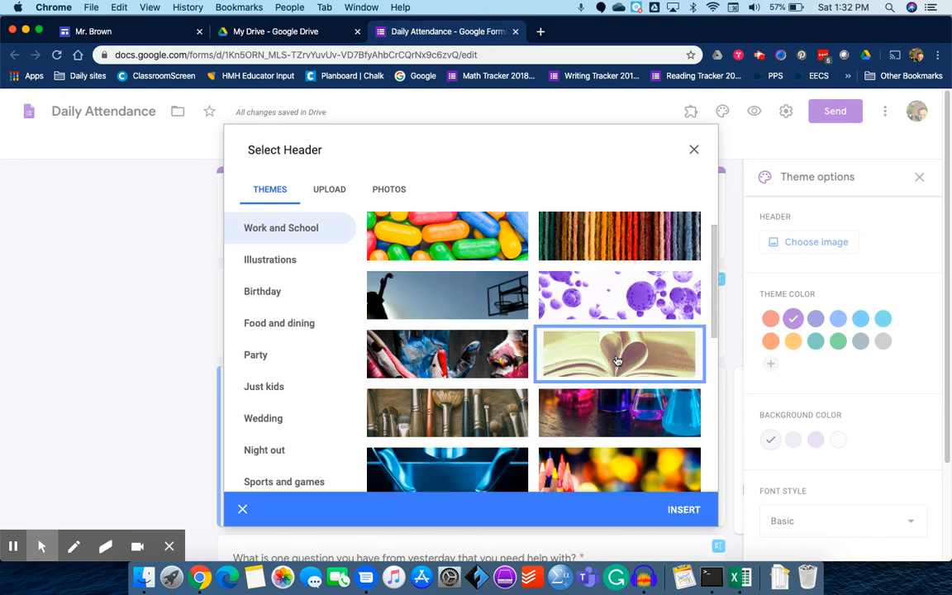
pyautogui.click(686, 510)
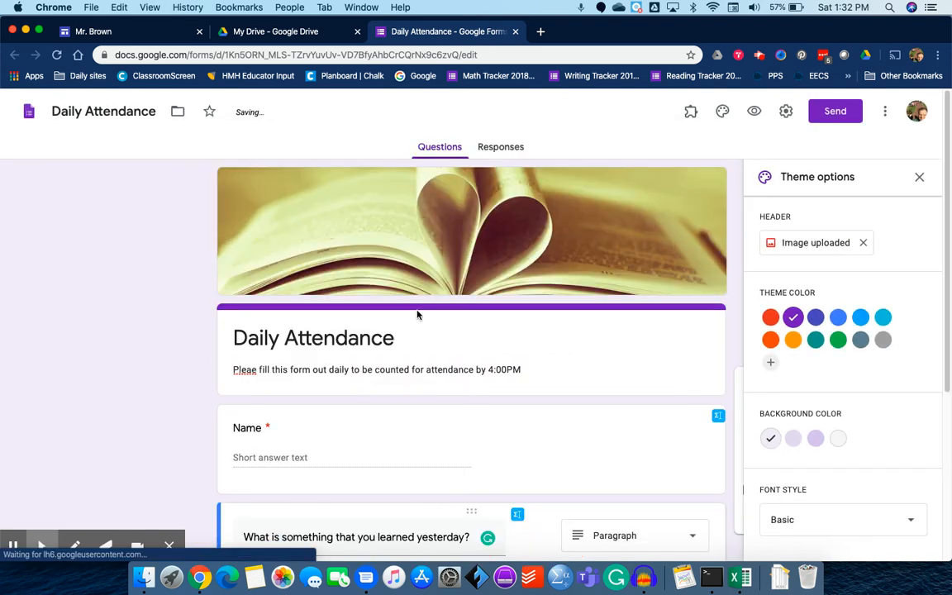
pyautogui.scroll(-2, 485, 275)
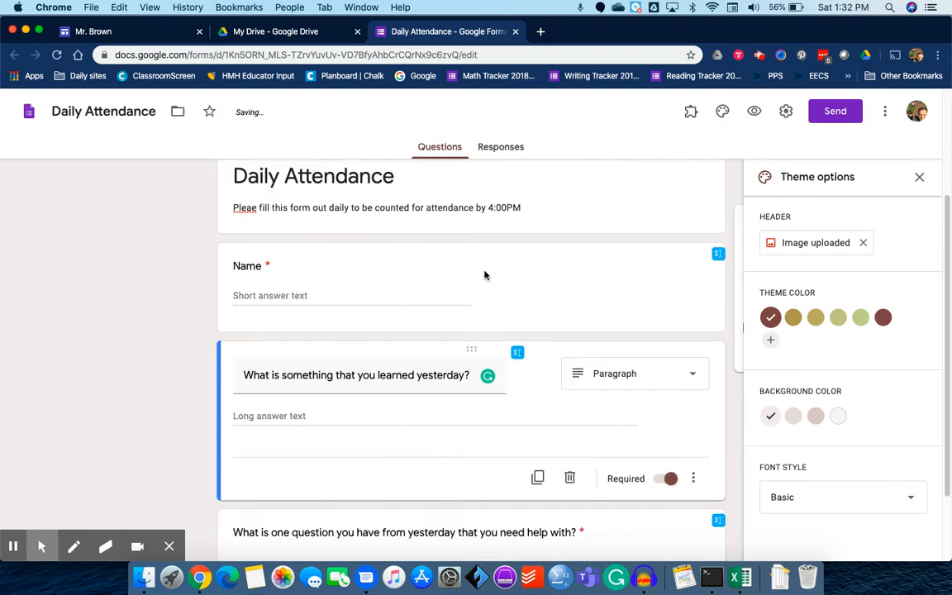
pyautogui.scroll(2, 485, 275)
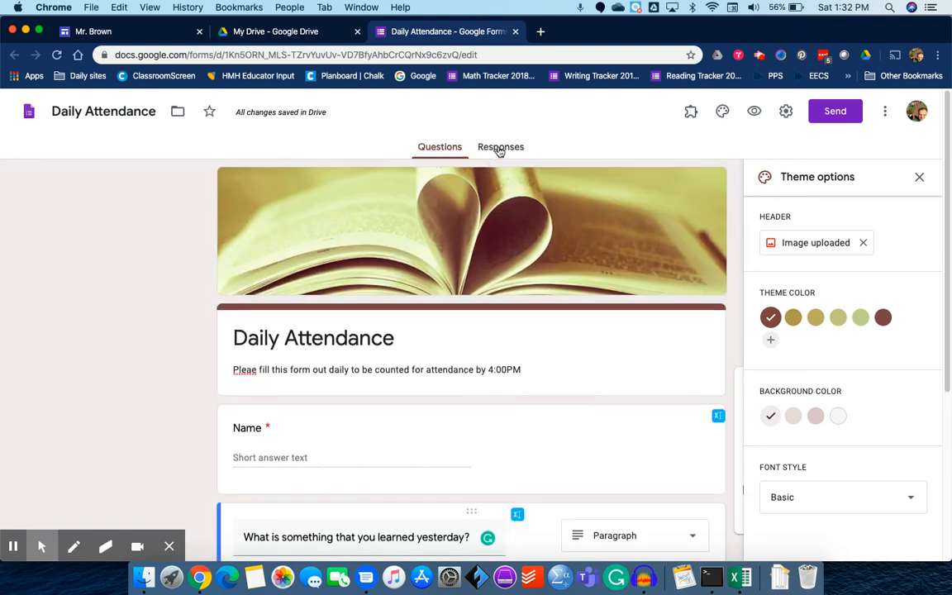
# Create a new spreadsheet named "Daily Attendance (Responses)" as the destination for the form's responses
pyautogui.click(499, 150)
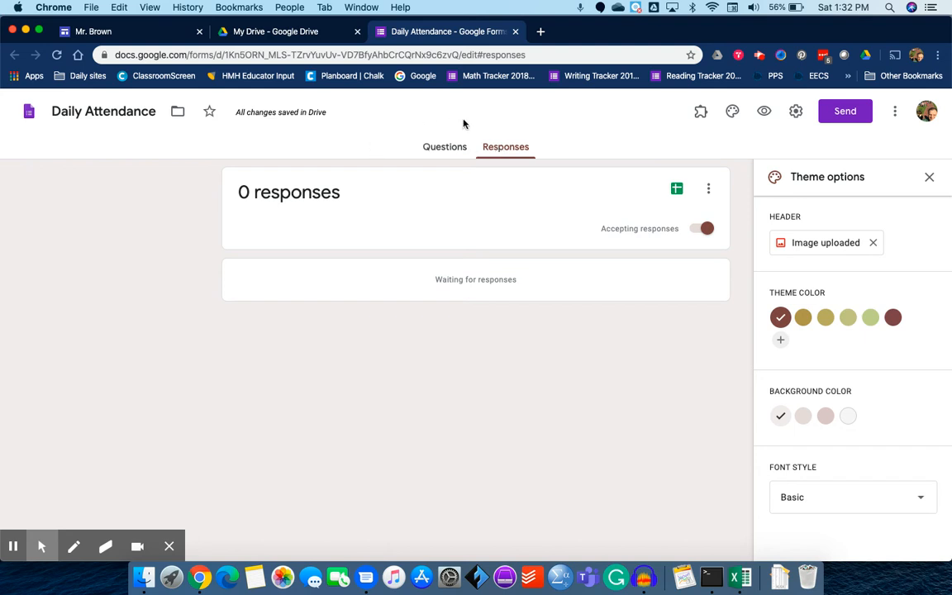
pyautogui.click(676, 190)
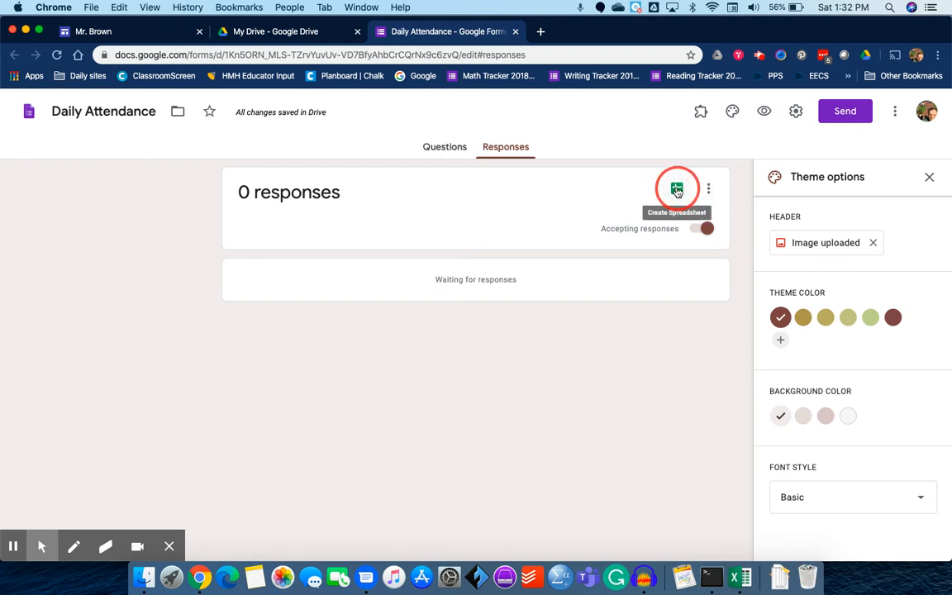
pyautogui.click(676, 190)
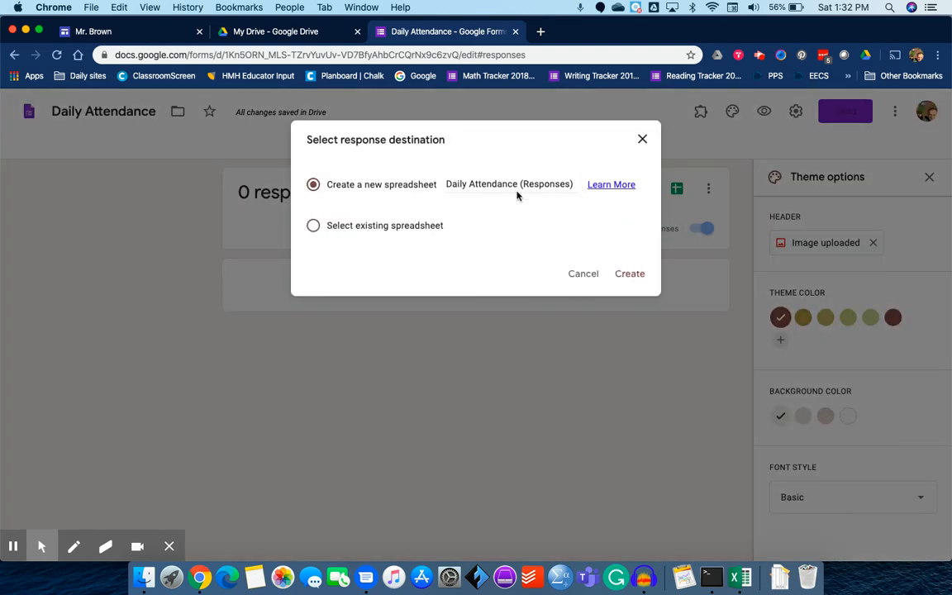
pyautogui.click(630, 274)
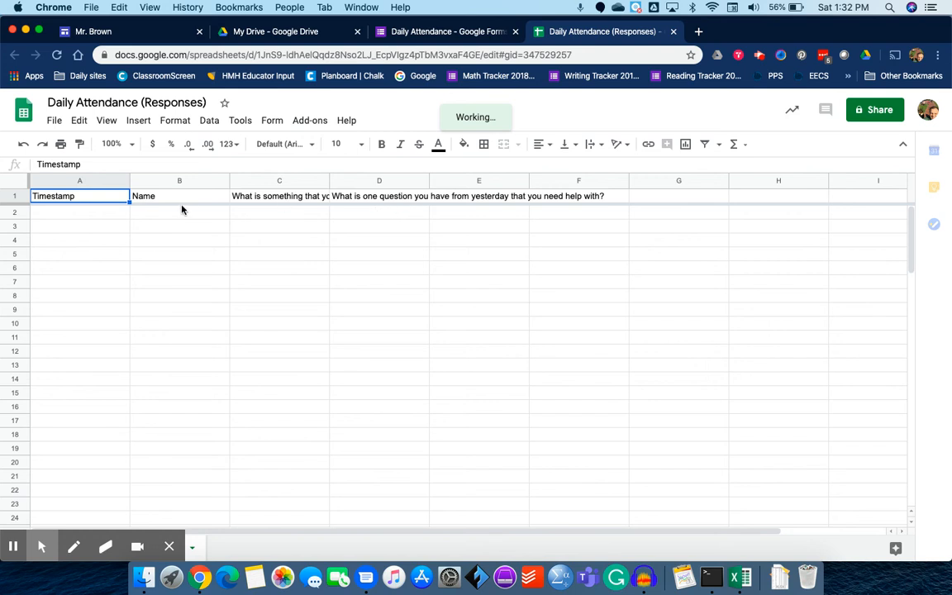
pyautogui.click(97, 215)
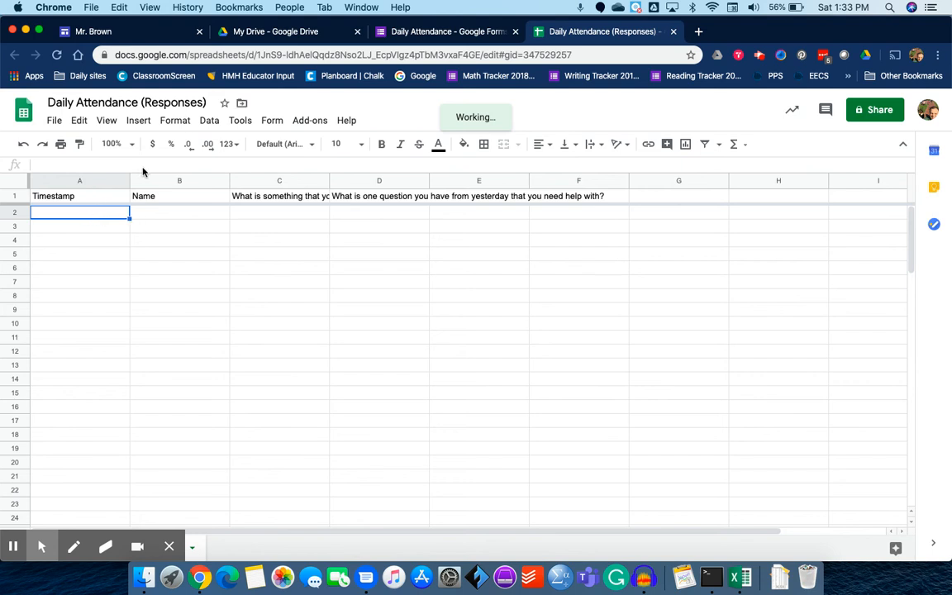
# Return to the form, view its linked response spreadsheet from the responses area, and close the spreadsheet
pyautogui.click(431, 33)
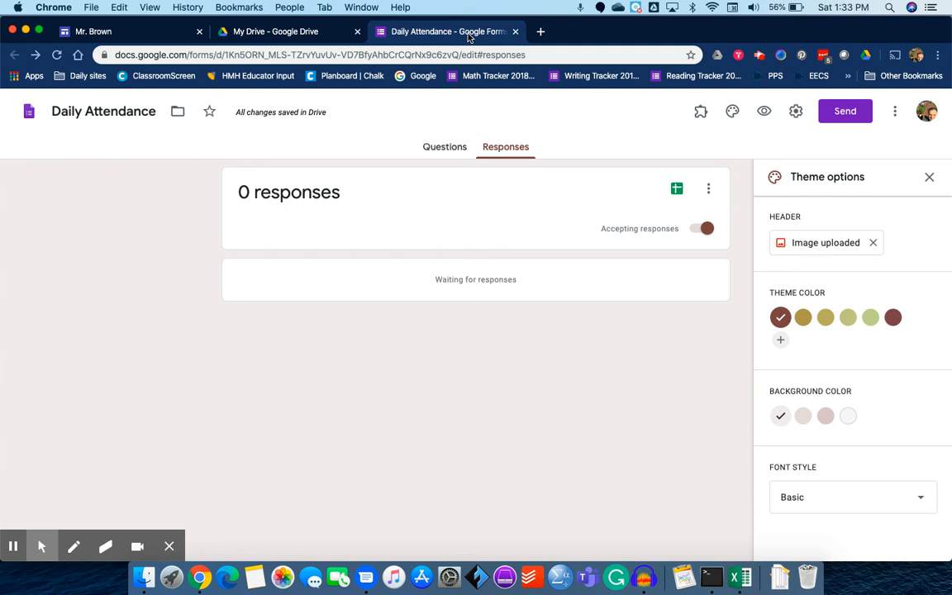
pyautogui.click(446, 148)
pyautogui.click(501, 148)
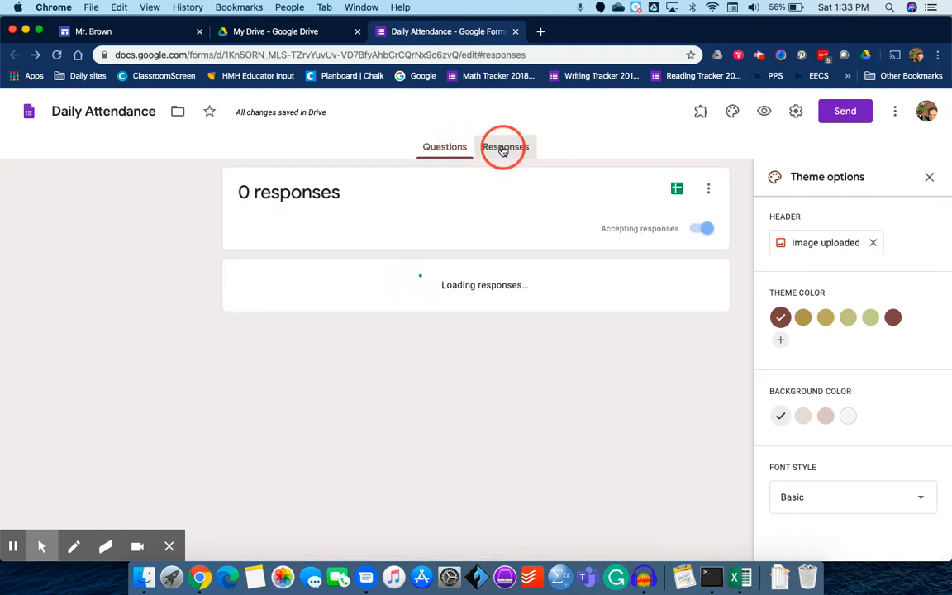
pyautogui.click(677, 192)
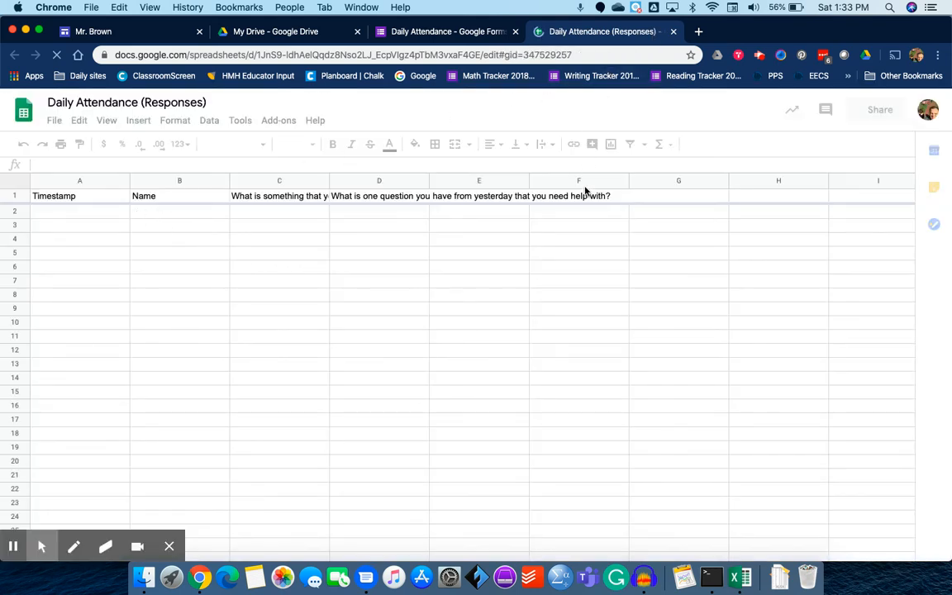
pyautogui.click(675, 33)
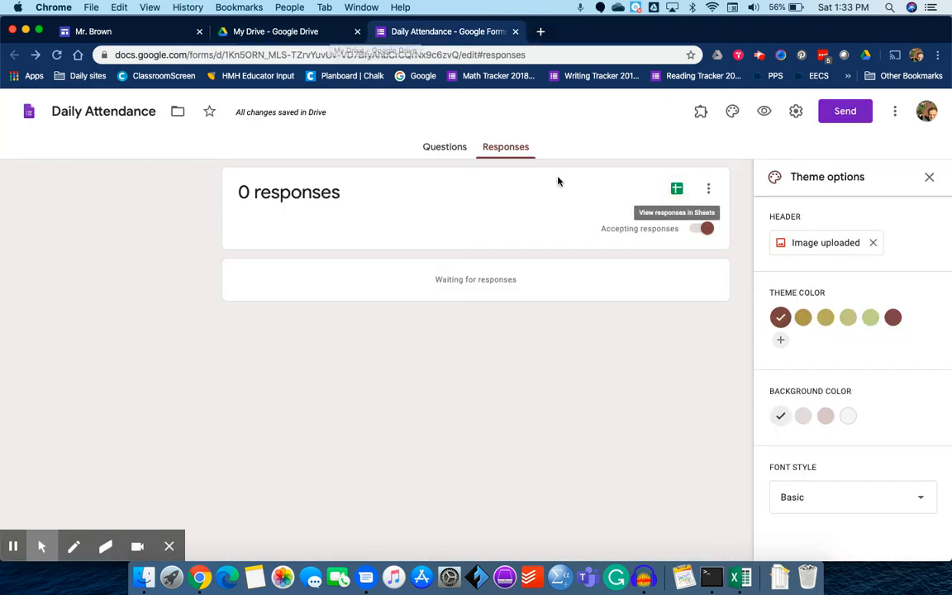
# Turn off the form's sign-in restriction to users in Portland Public Schools and its trusted organizations, and save the settings
pyautogui.click(796, 113)
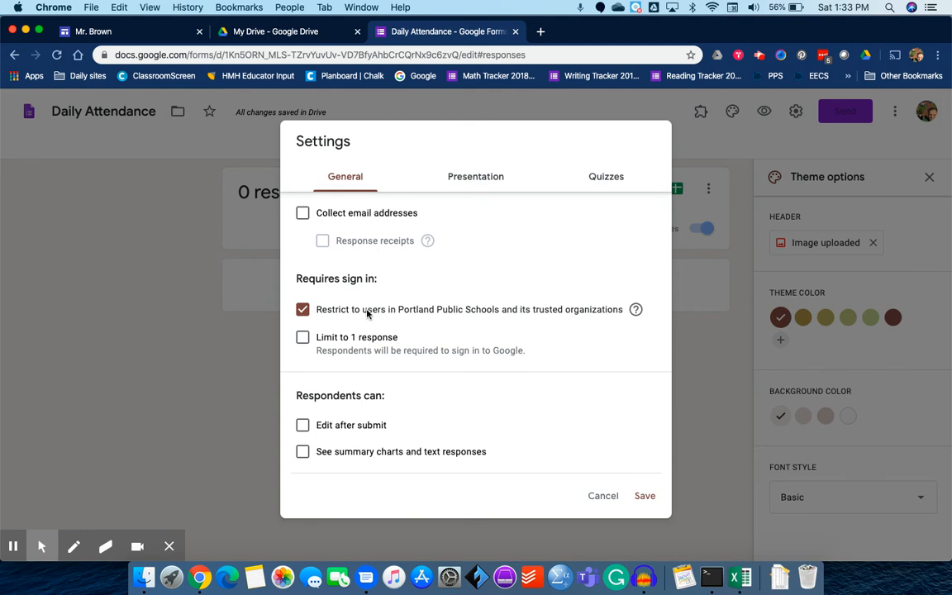
pyautogui.click(302, 310)
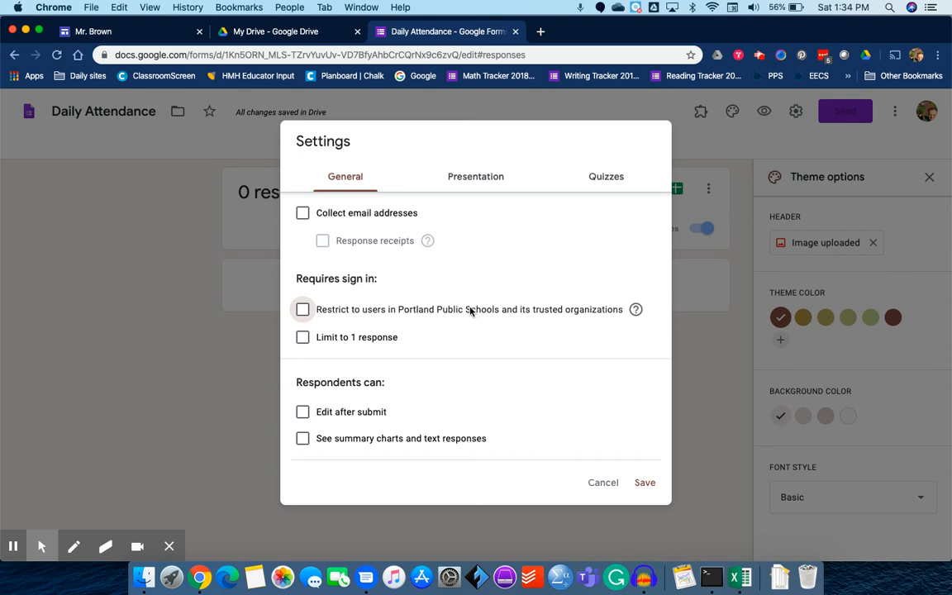
pyautogui.click(645, 483)
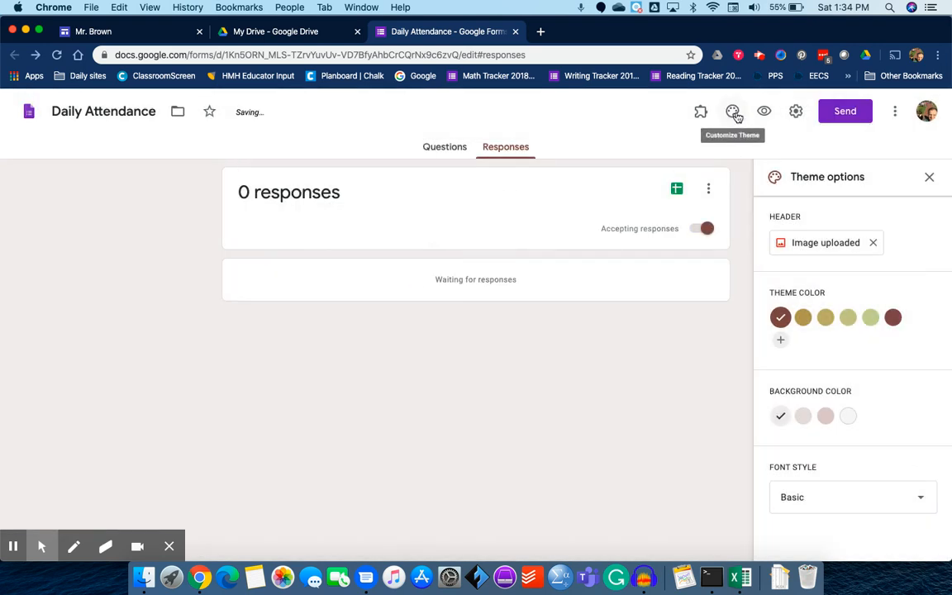
# Reopen the form's general settings to review the sign-in and one-response limit options, and save them
pyautogui.click(795, 111)
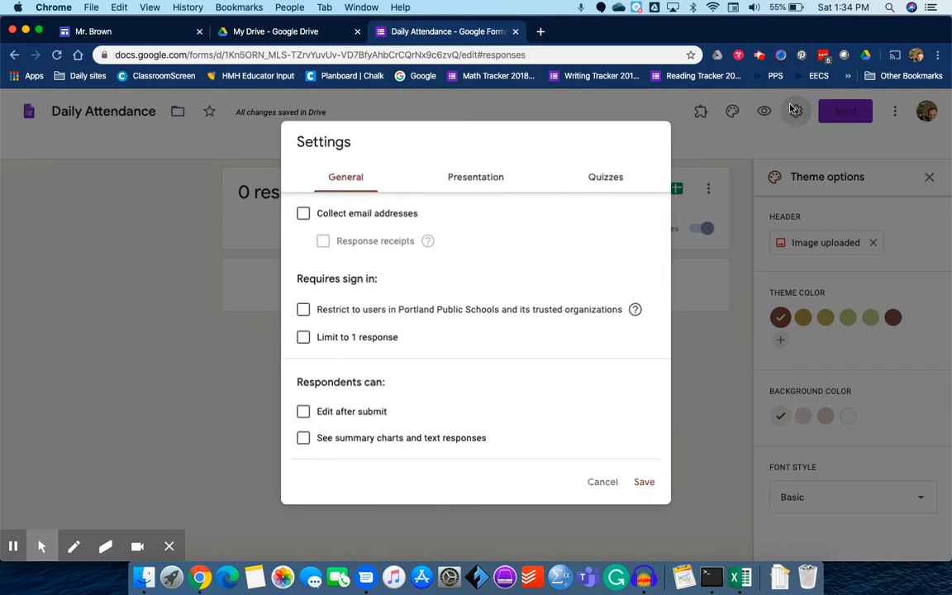
pyautogui.click(791, 114)
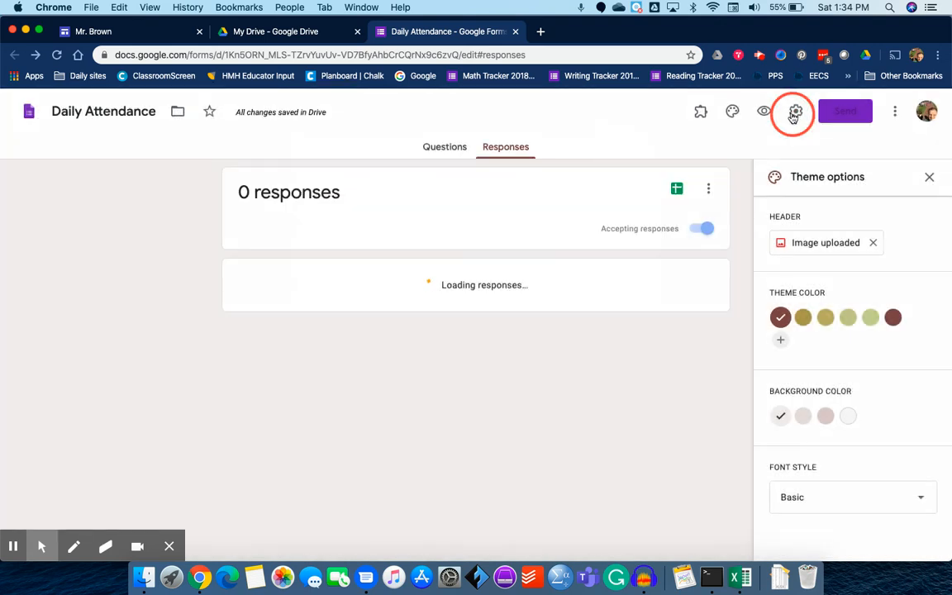
pyautogui.click(795, 115)
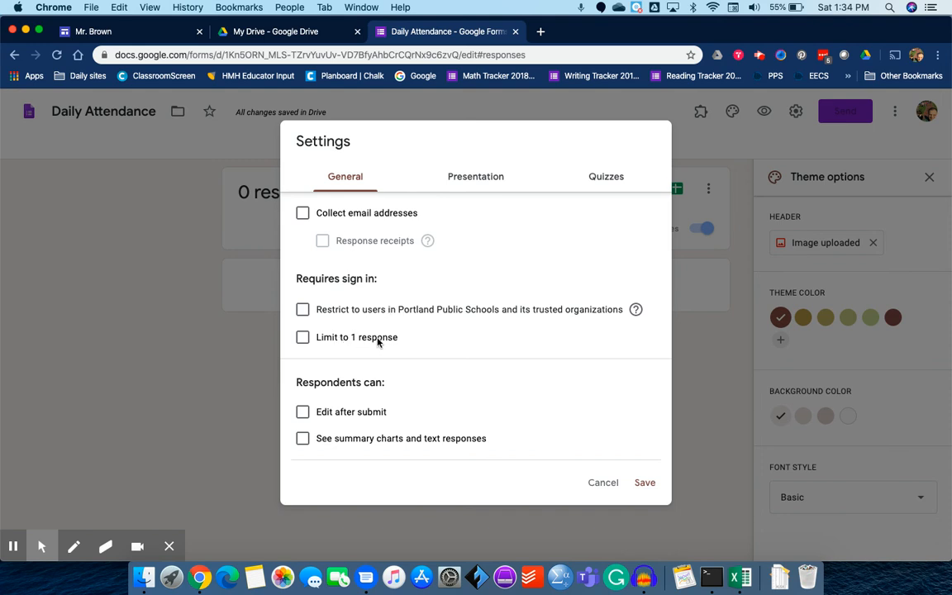
pyautogui.click(643, 483)
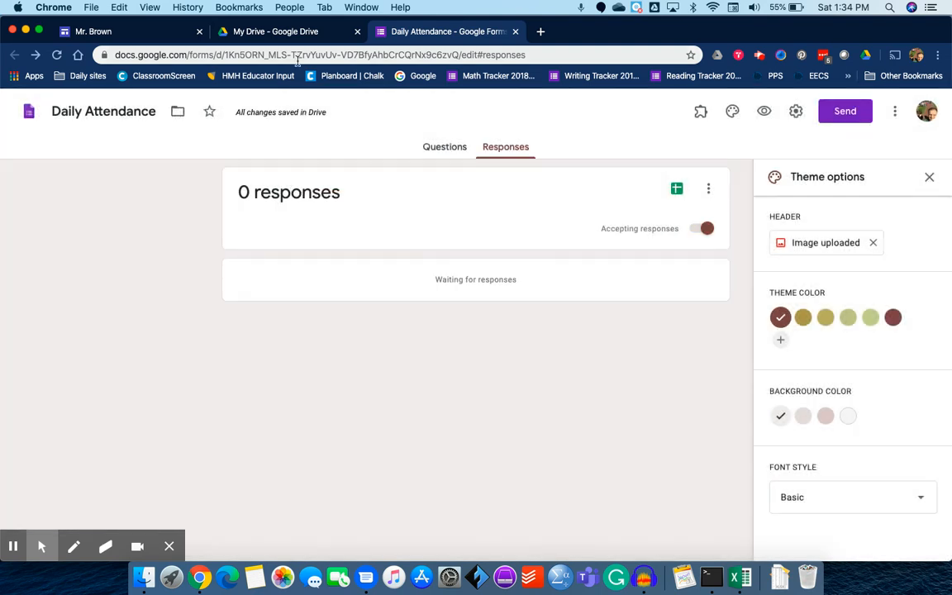
# Switch to the classroom website in Google Sites and insert the Daily Attendance form above the Announcements section of the home page
pyautogui.click(145, 33)
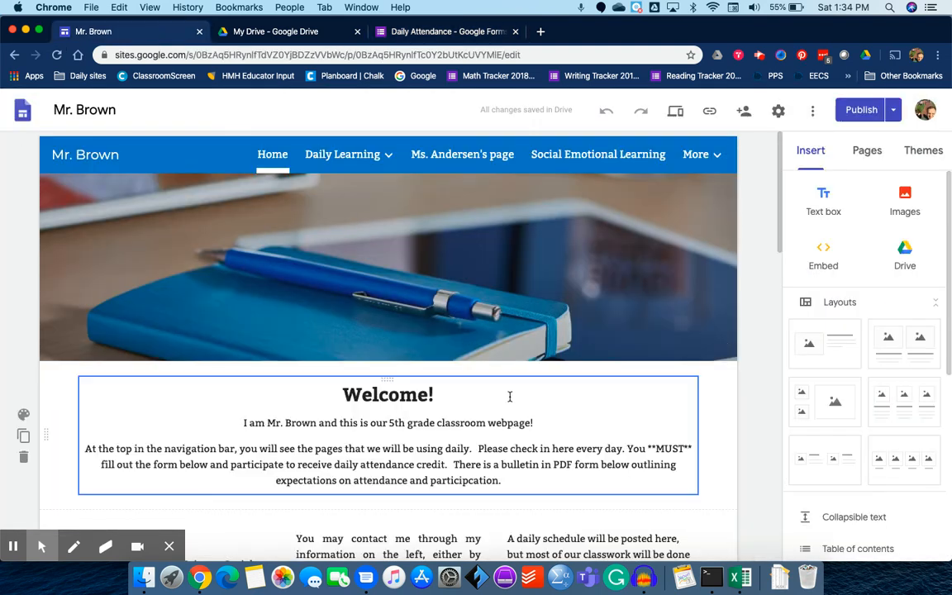
pyautogui.scroll(-3, 510, 397)
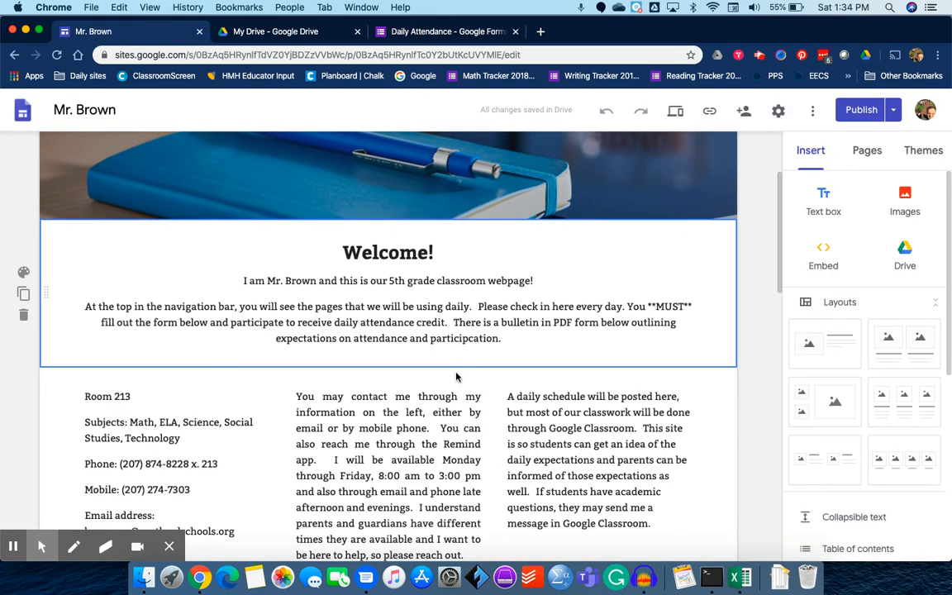
pyautogui.scroll(-4, 446, 396)
pyautogui.click(463, 463)
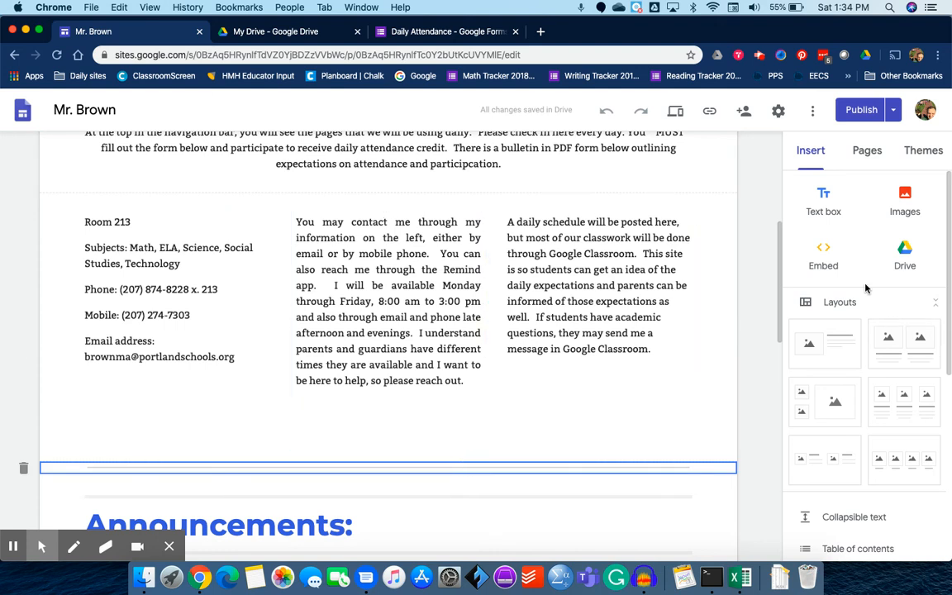
pyautogui.scroll(-8, 865, 288)
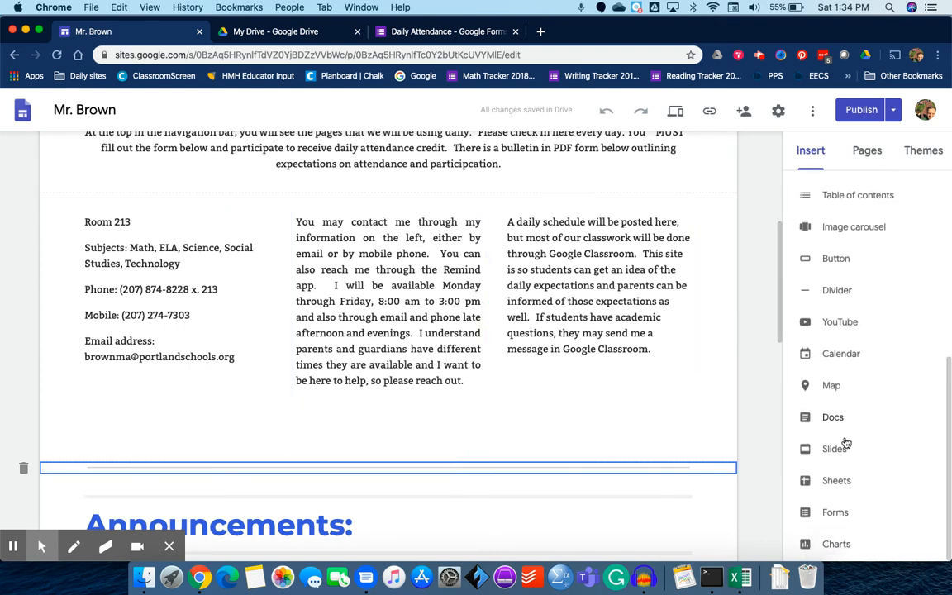
pyautogui.click(835, 514)
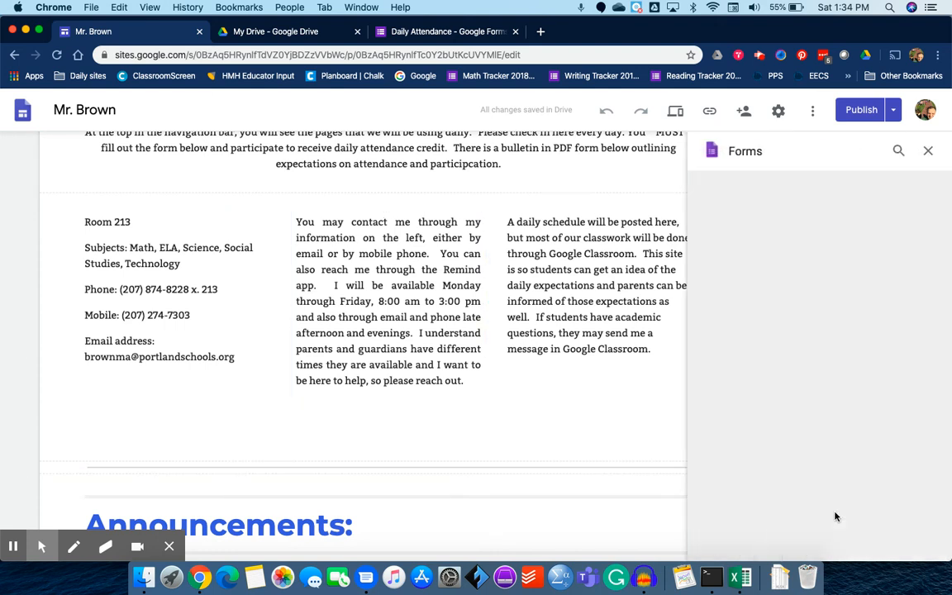
pyautogui.click(927, 150)
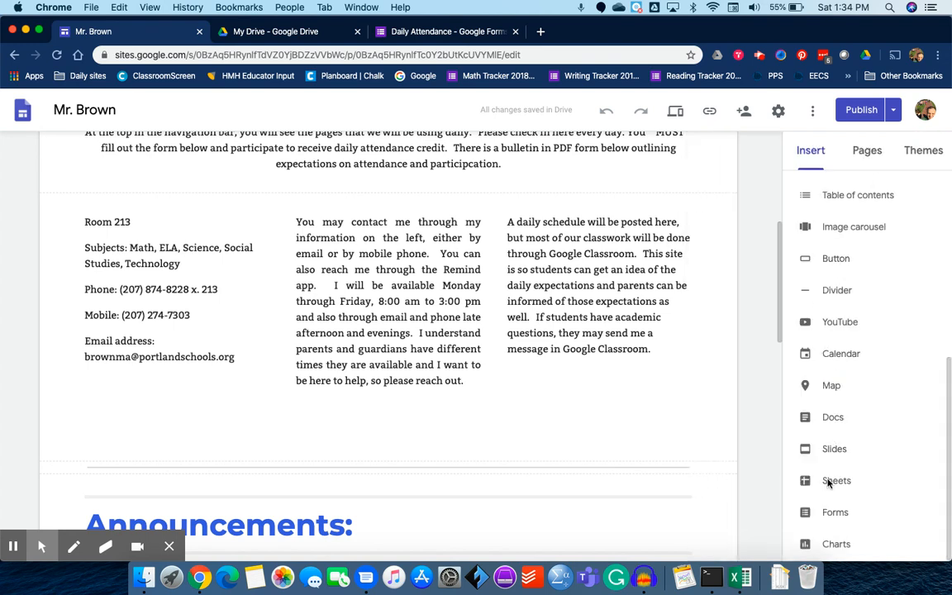
pyautogui.click(830, 514)
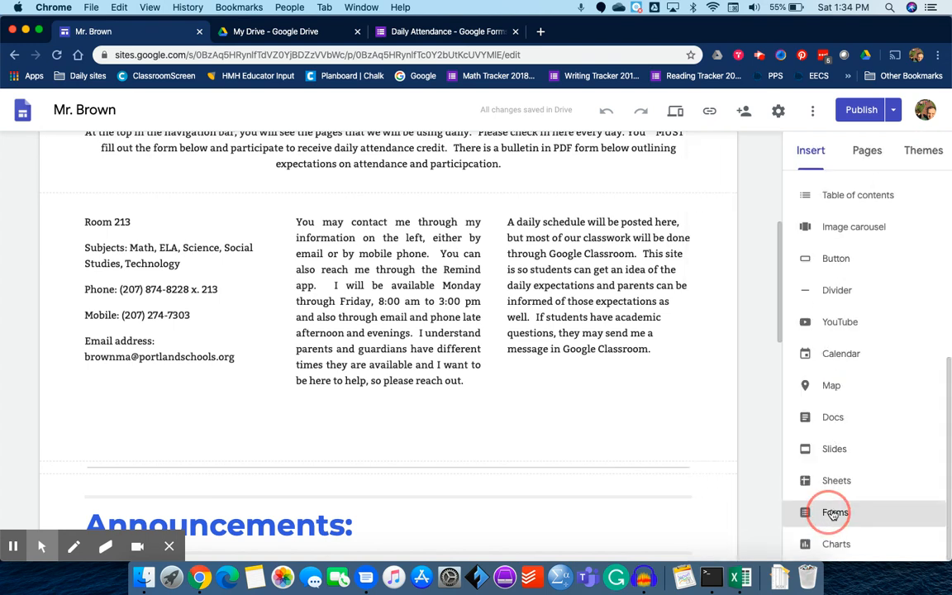
pyautogui.click(833, 514)
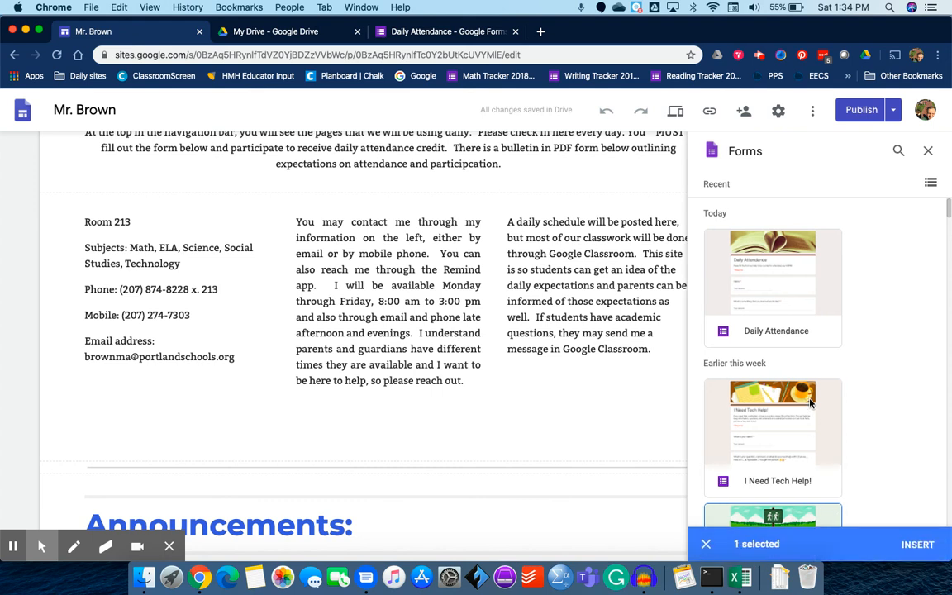
pyautogui.click(867, 340)
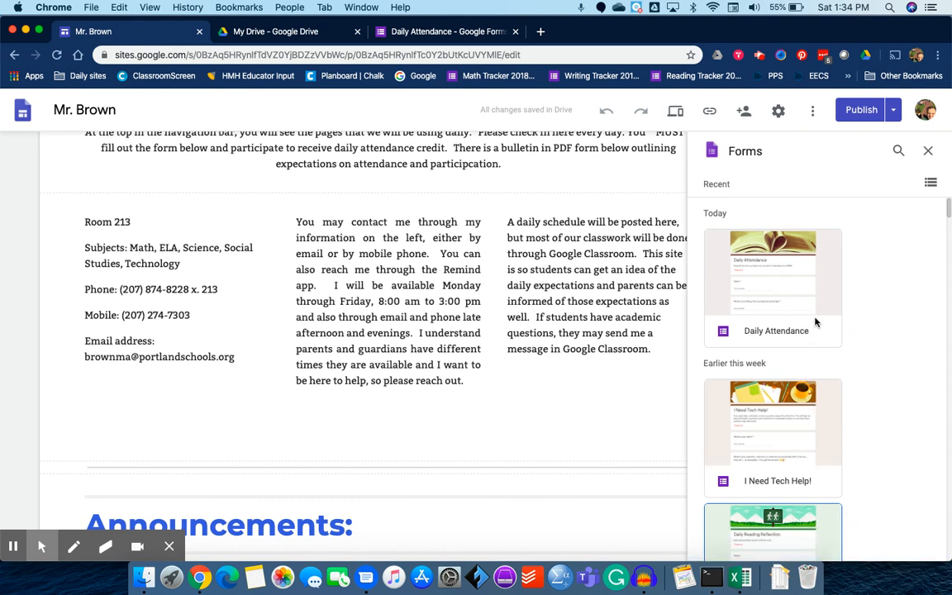
pyautogui.click(774, 279)
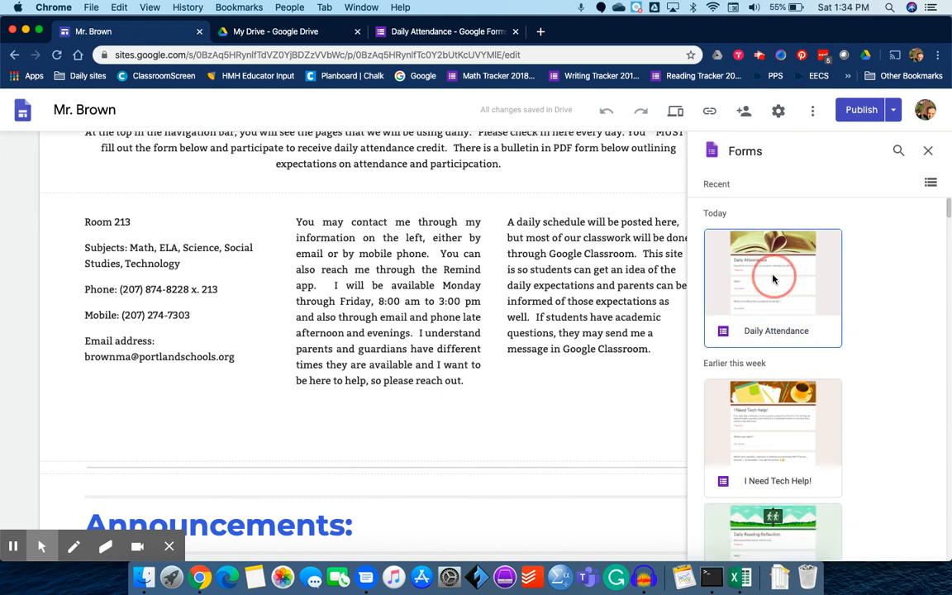
pyautogui.click(757, 286)
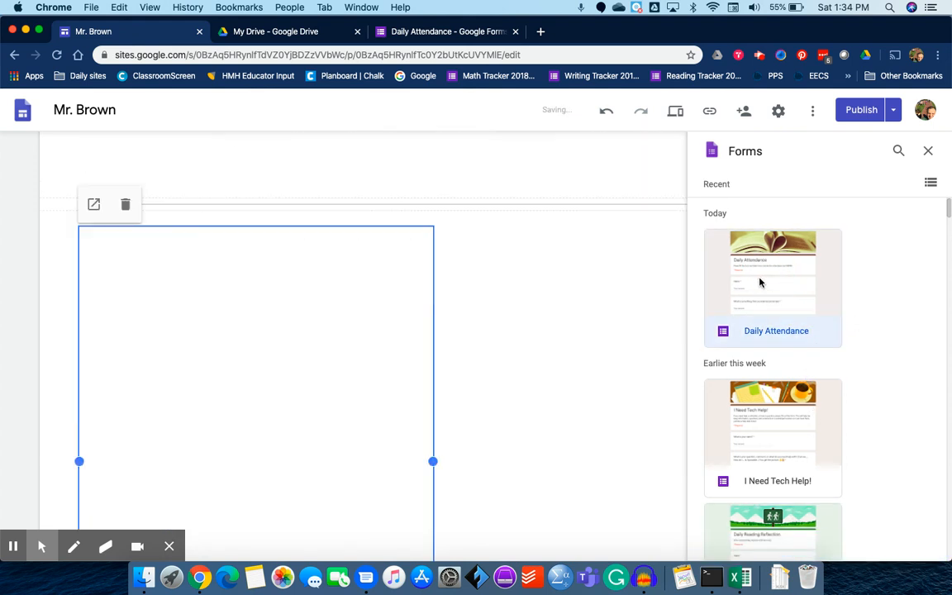
# Widen the embedded Daily Attendance form so that it spans most of the page width
pyautogui.click(590, 306)
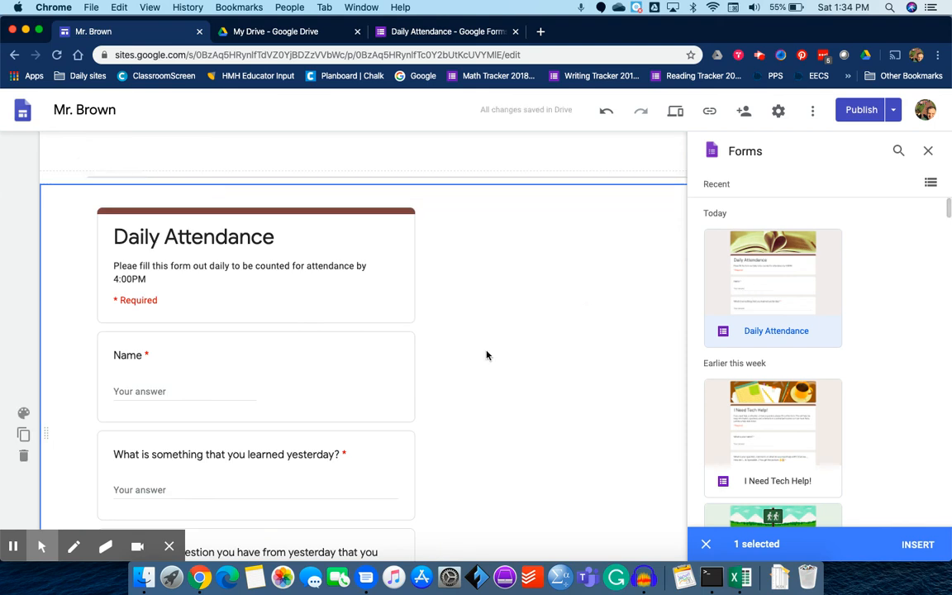
pyautogui.click(426, 430)
pyautogui.moveTo(429, 433); pyautogui.dragTo(615, 438)
pyautogui.moveTo(691, 438); pyautogui.dragTo(642, 430)
pyautogui.click(644, 368)
# Examine the embedded form's questions and its placement on the home page, and close the list of forms
pyautogui.scroll(-5, 645, 368)
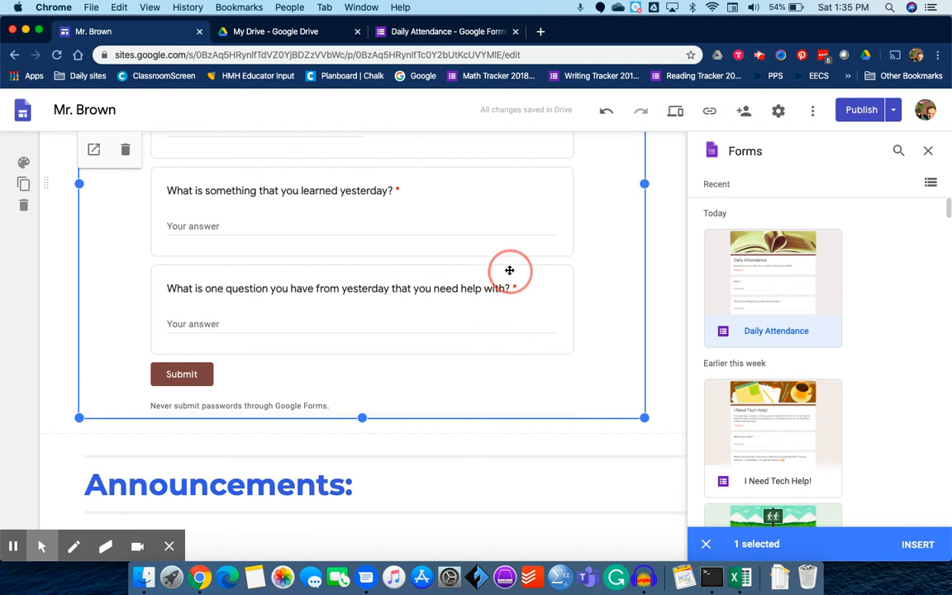
pyautogui.scroll(3, 387, 260)
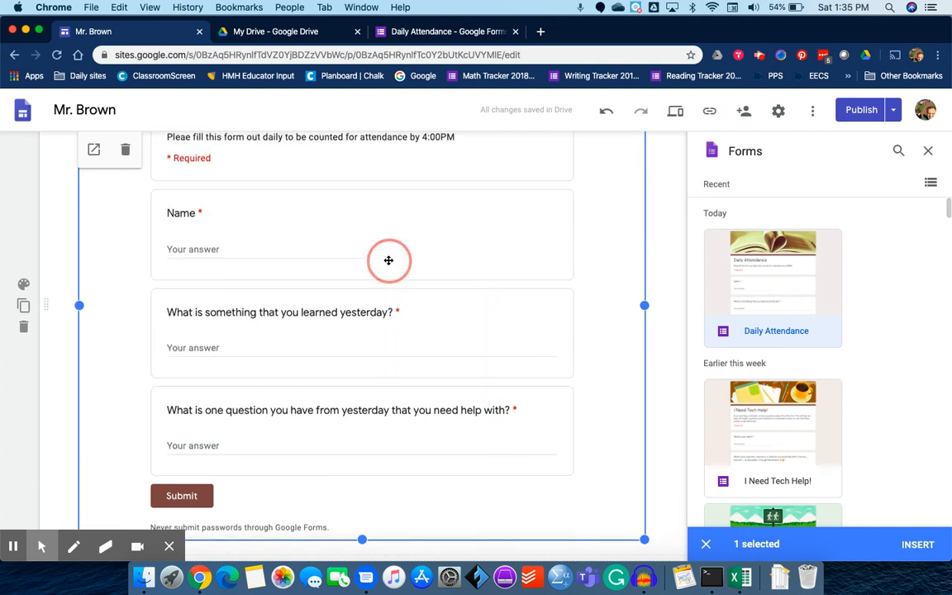
pyautogui.scroll(10, 351, 234)
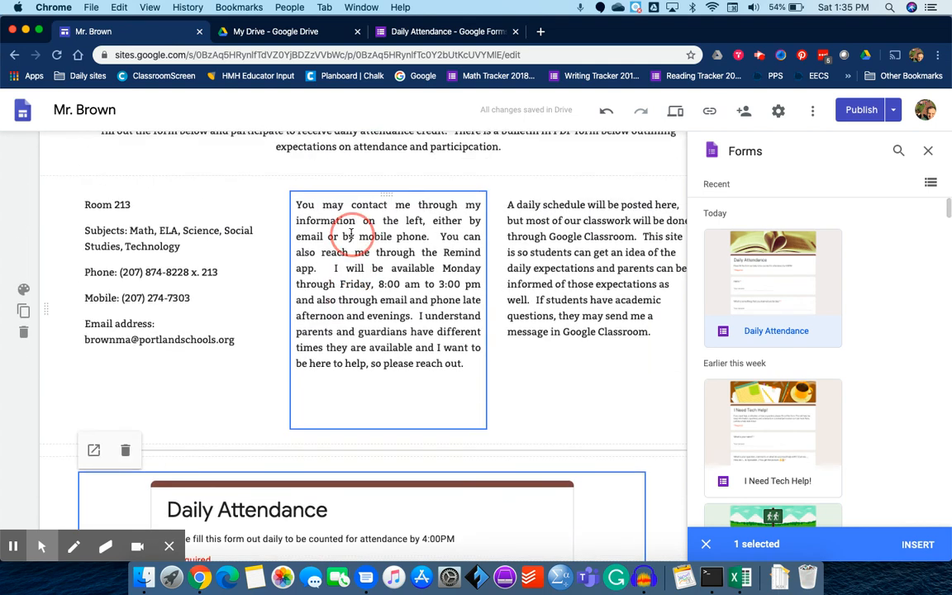
pyautogui.scroll(5, 351, 233)
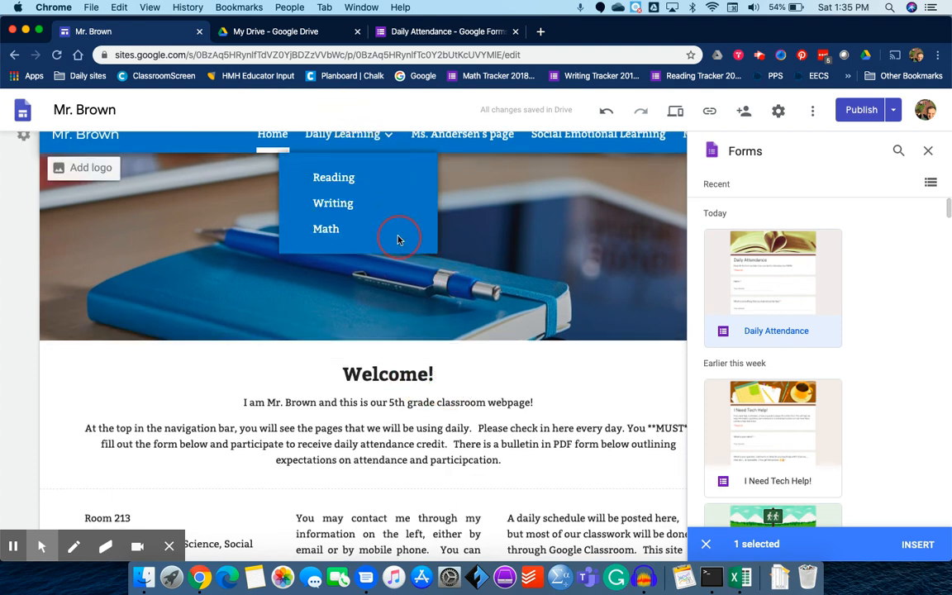
pyautogui.scroll(-6, 397, 240)
pyautogui.scroll(-10, 397, 238)
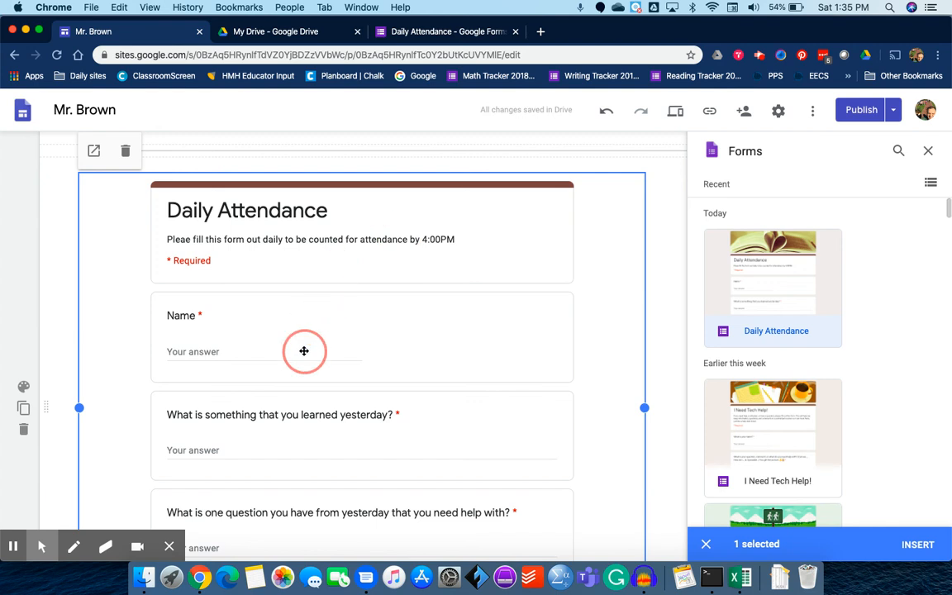
pyautogui.scroll(-4, 296, 354)
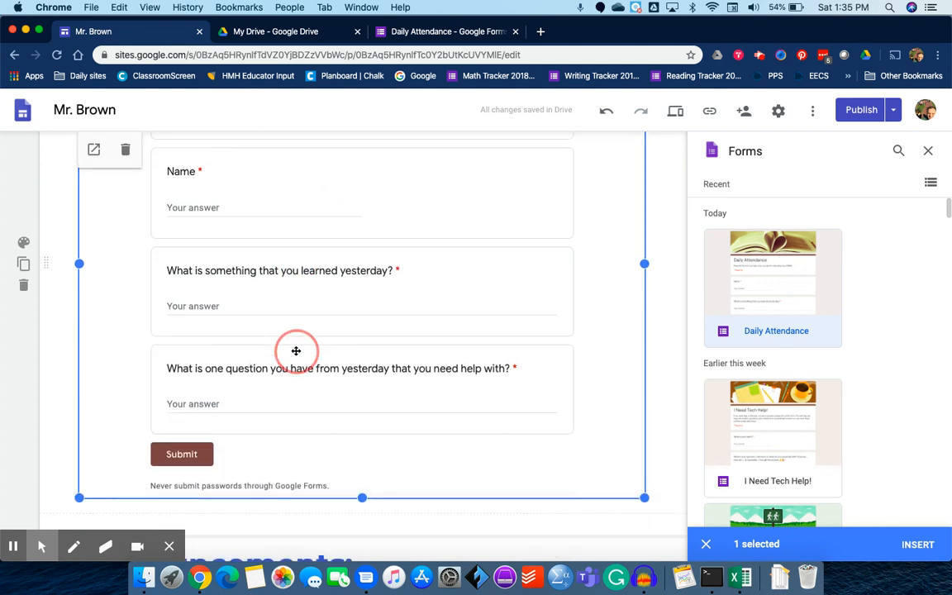
pyautogui.click(928, 154)
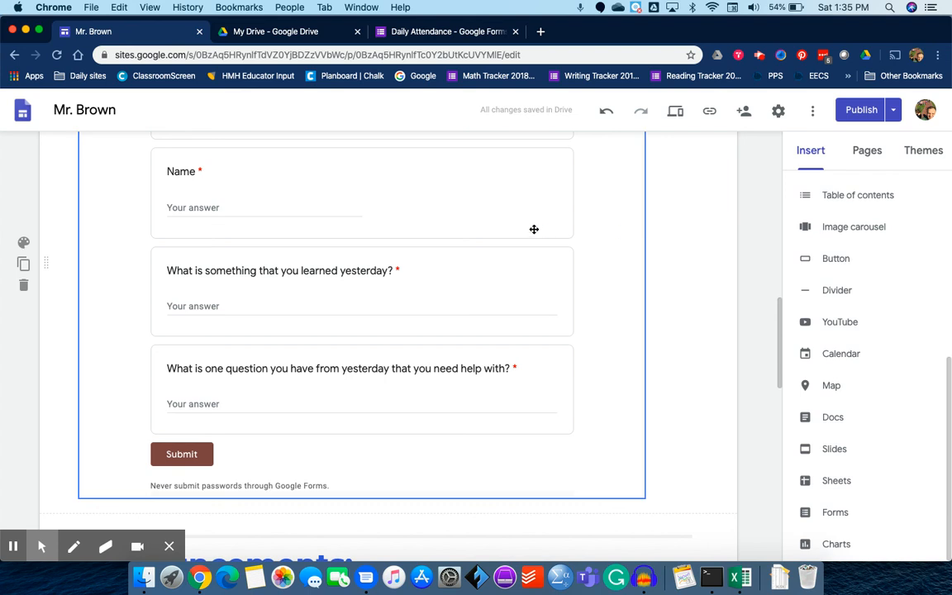
pyautogui.scroll(2, 502, 236)
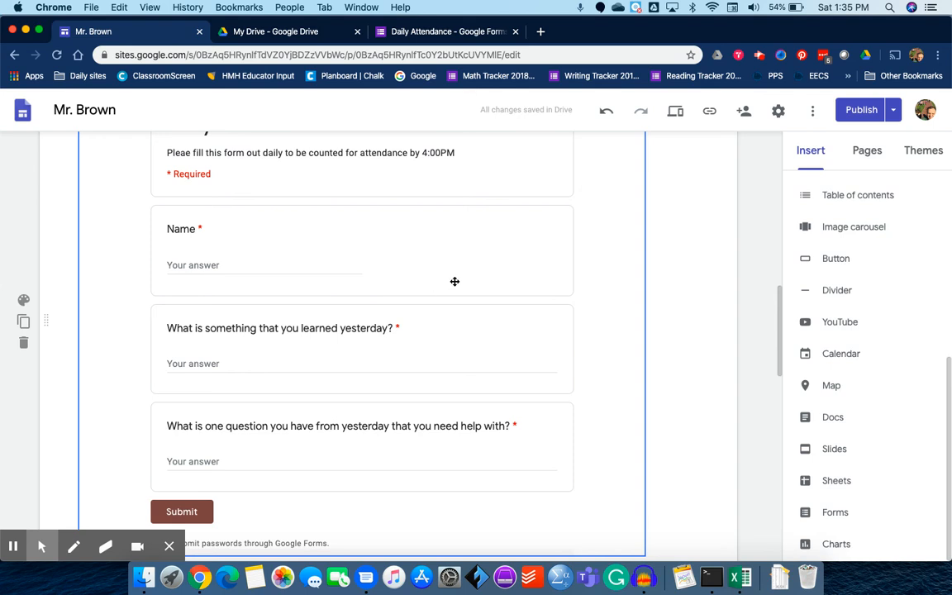
pyautogui.scroll(-2, 454, 281)
pyautogui.scroll(1, 455, 281)
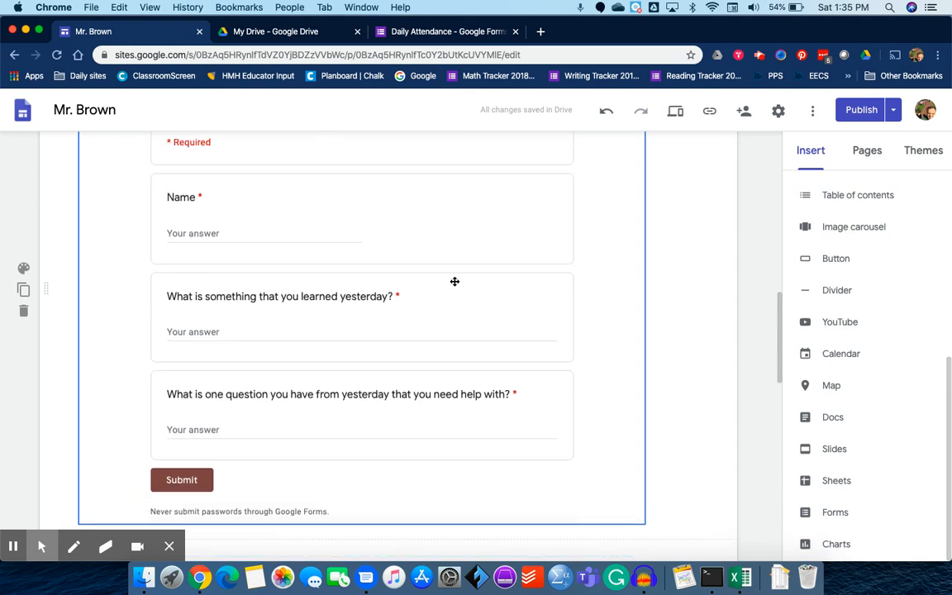
# Switch to the Daily Attendance form, close its theme options, and add a multiple-choice question titled "Test" after the last question
pyautogui.click(448, 33)
pyautogui.click(441, 147)
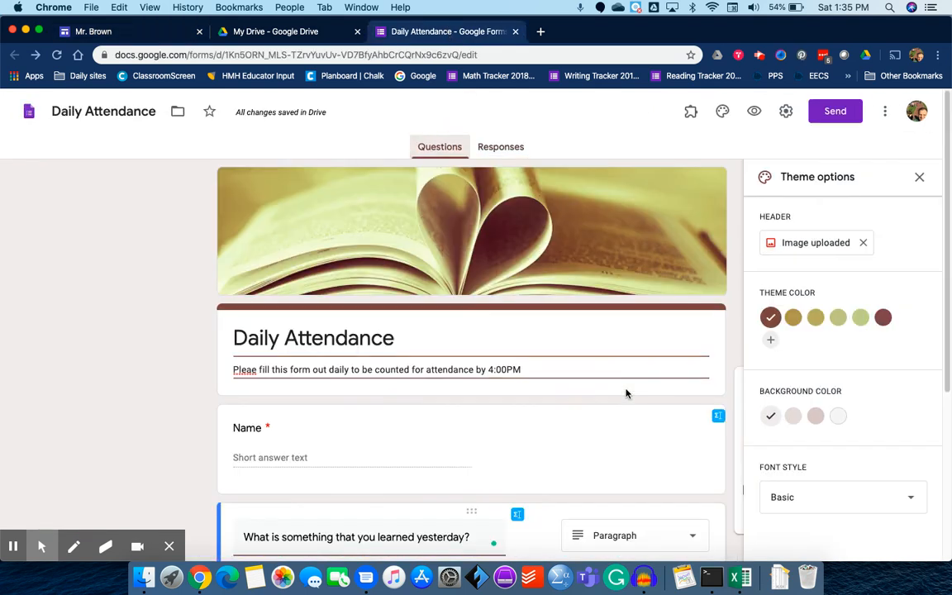
pyautogui.scroll(-3, 691, 416)
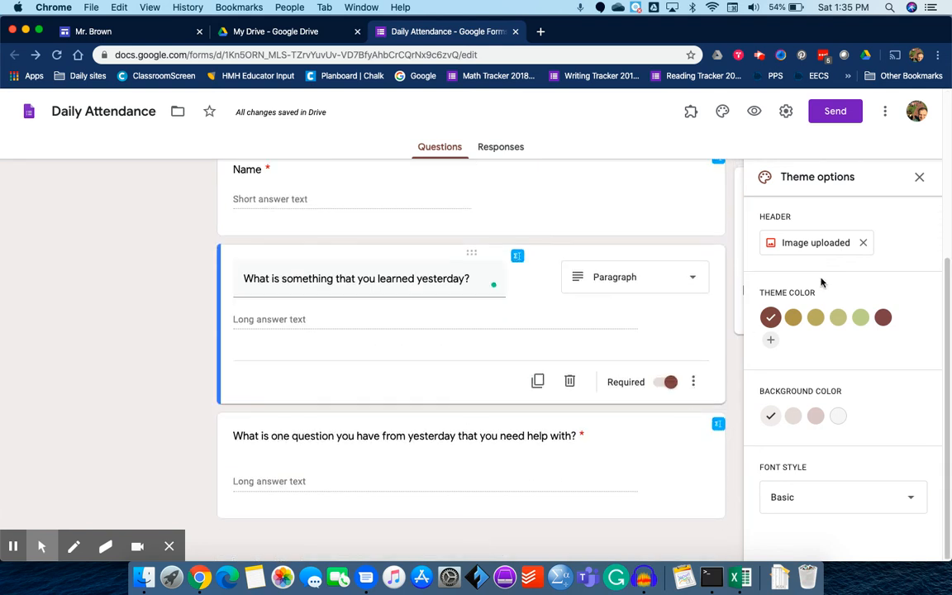
pyautogui.click(920, 177)
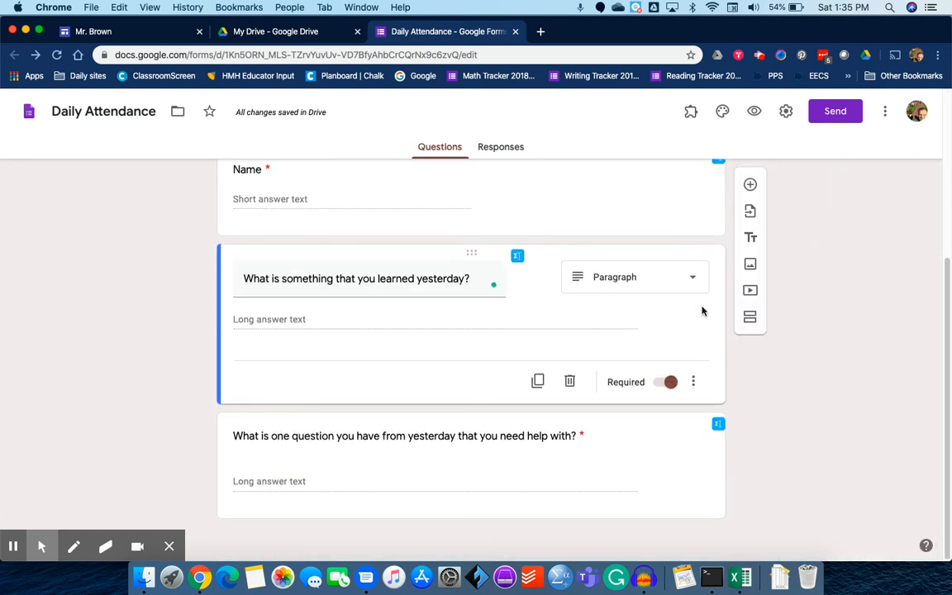
pyautogui.click(676, 462)
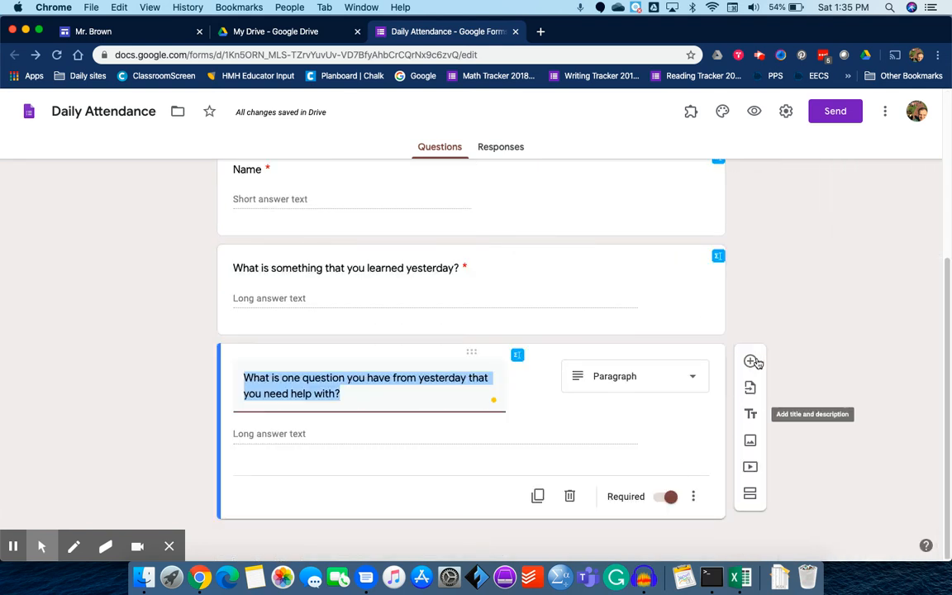
pyautogui.click(749, 361)
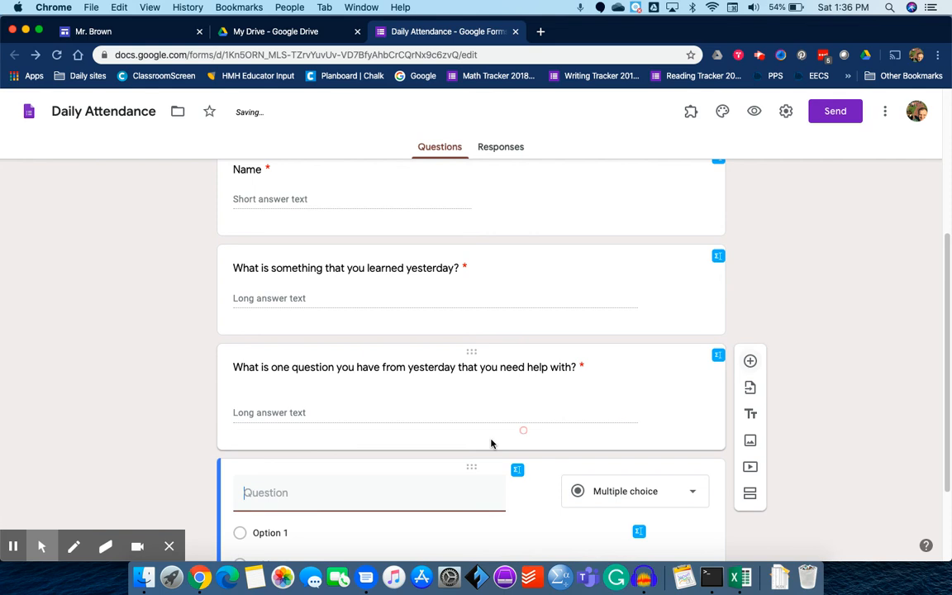
pyautogui.write('Test')
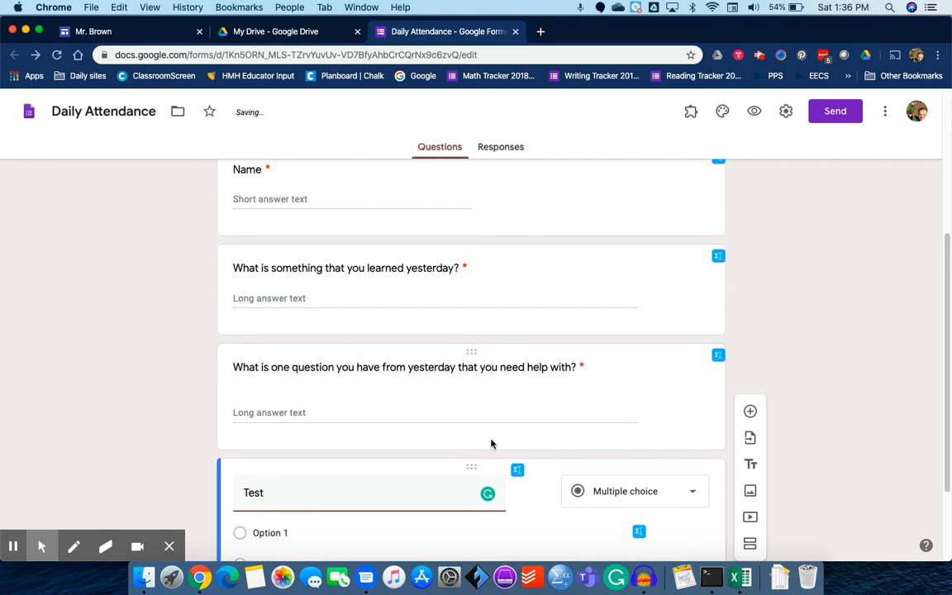
pyautogui.scroll(-3, 172, 413)
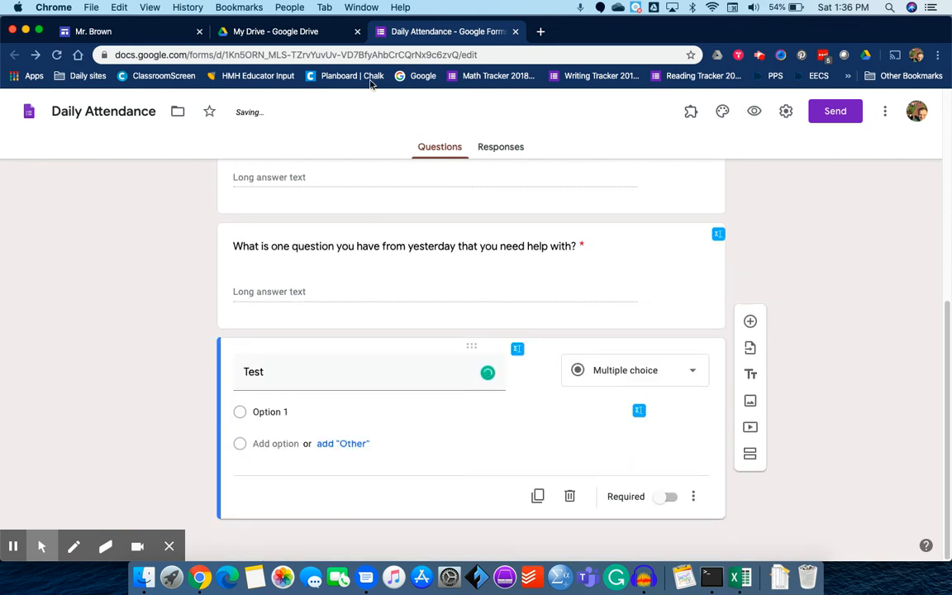
# Return to the classroom website, reload it, and check the embedded form for the added question
pyautogui.click(132, 32)
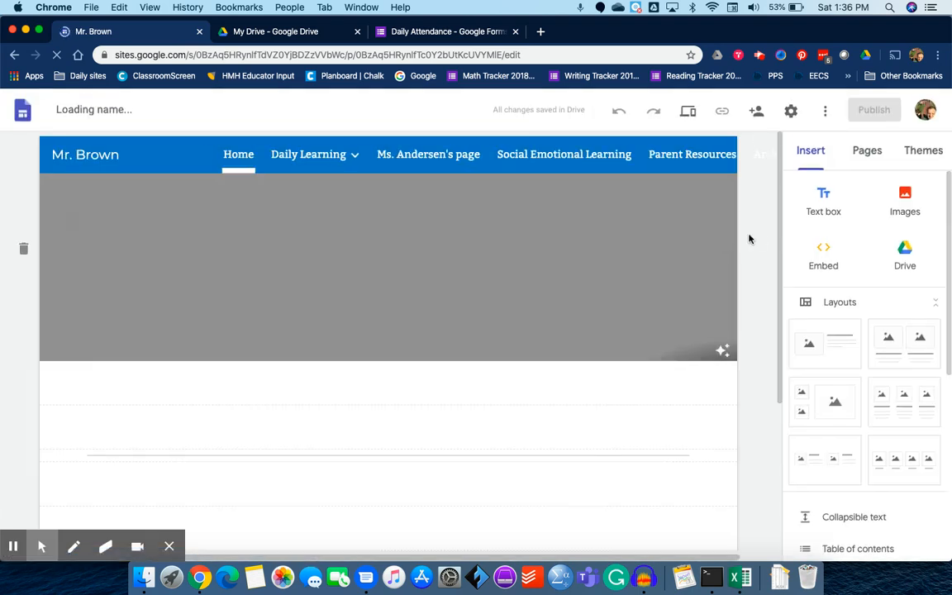
pyautogui.scroll(-10, 750, 239)
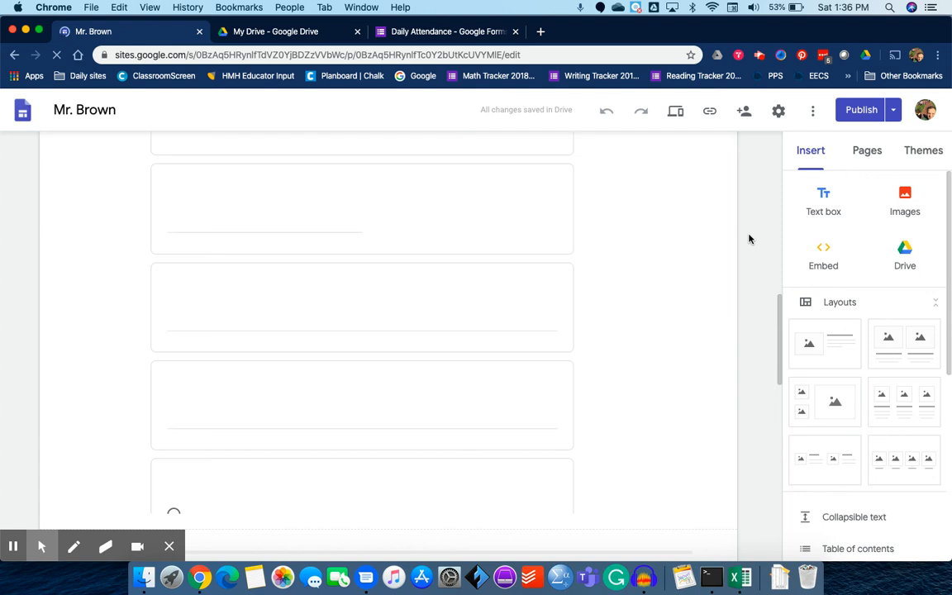
pyautogui.scroll(-1, 750, 238)
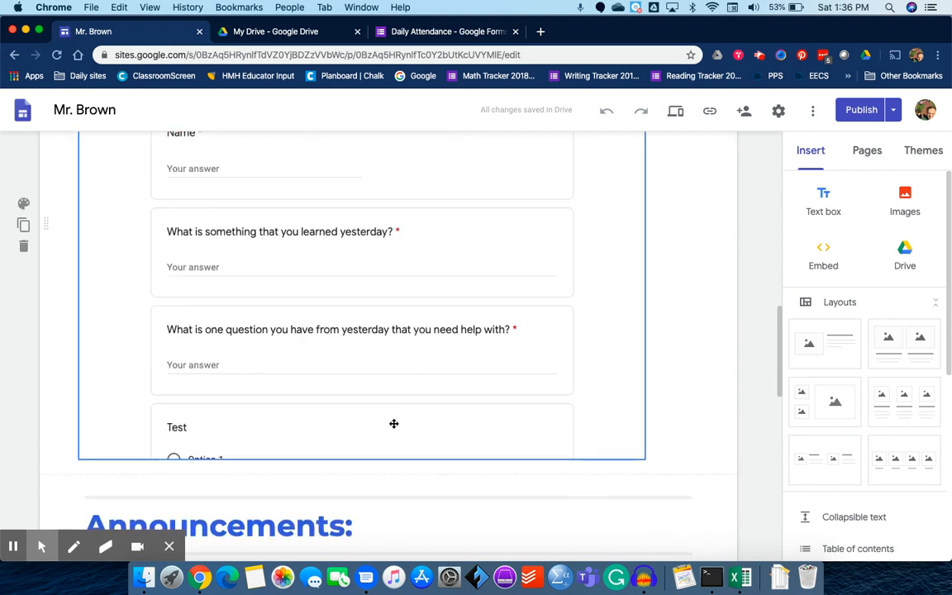
# Delete the "Test" question from the Daily Attendance form and return to the classroom website
pyautogui.click(435, 33)
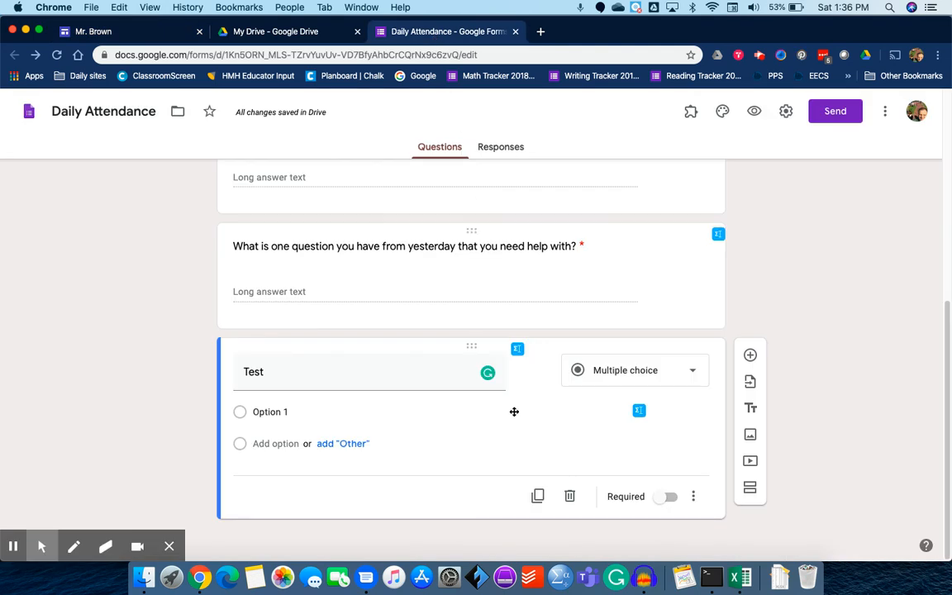
pyautogui.click(571, 497)
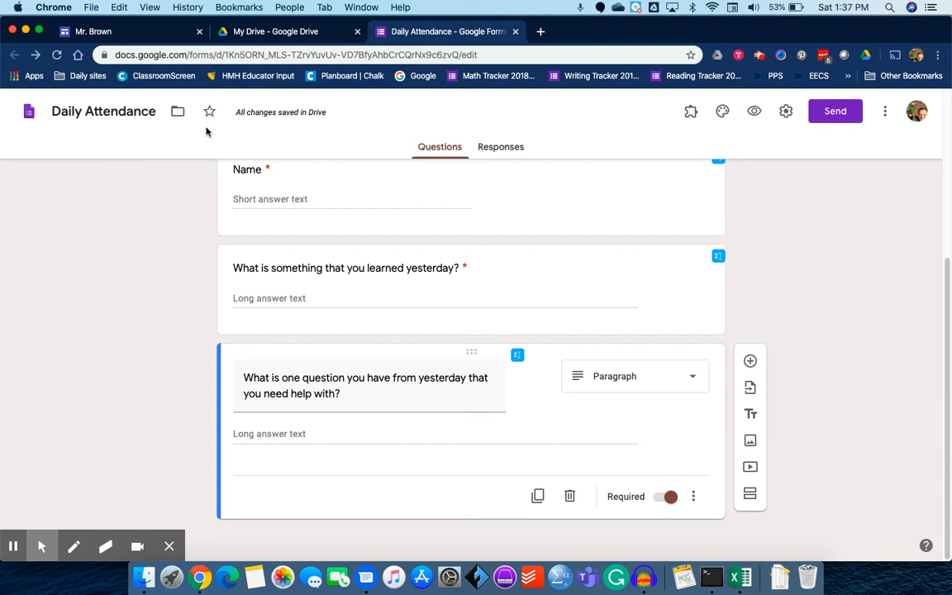
pyautogui.click(146, 33)
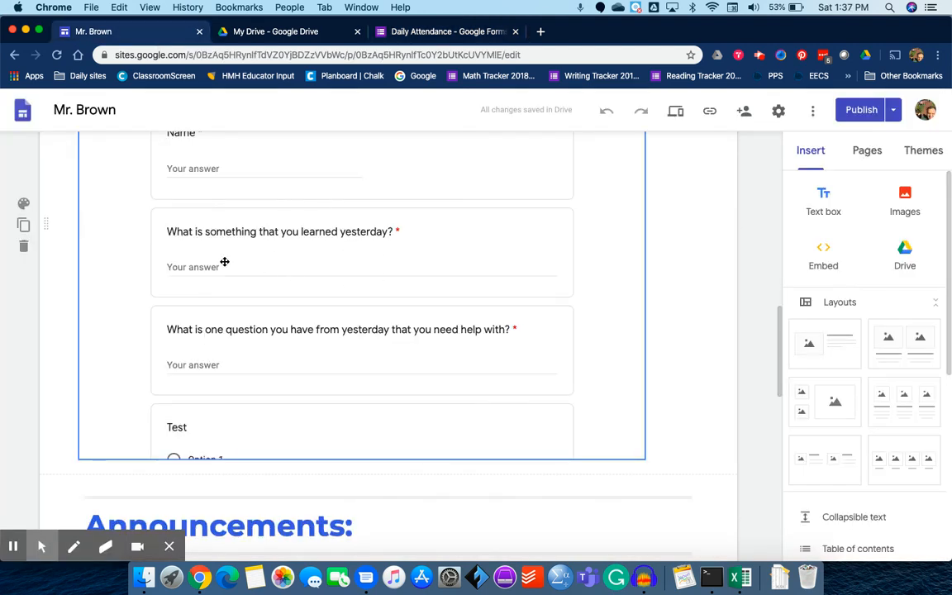